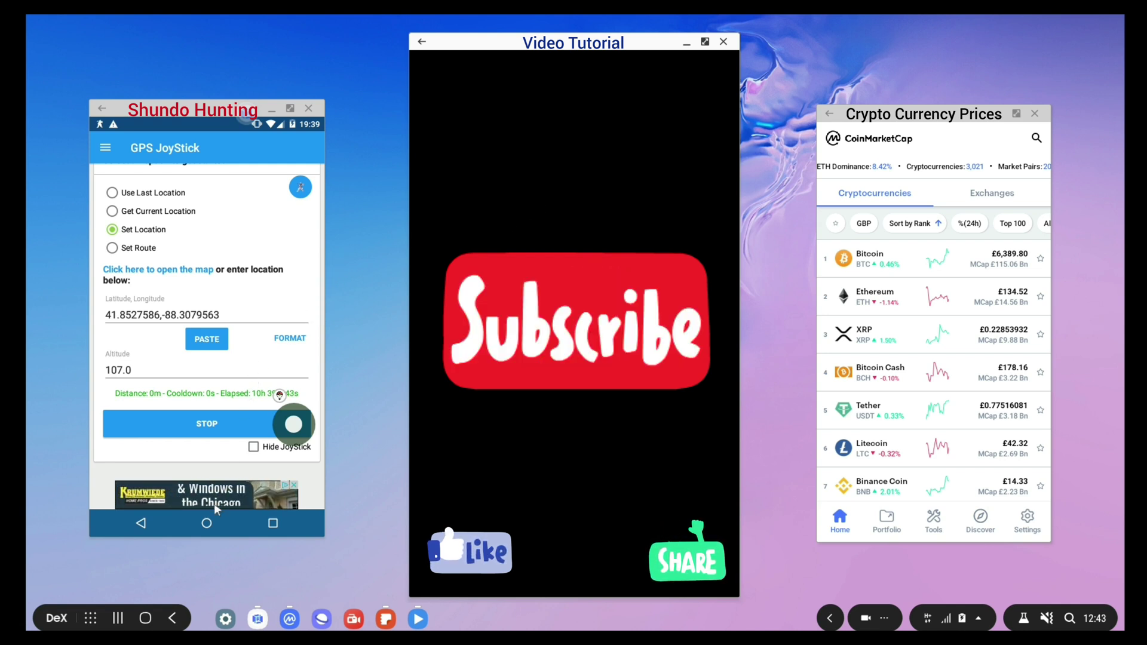
# - Leave GPS JoyStick running and launch Pokémon GO from the phone's app drawer
pyautogui.click(207, 524)
pyautogui.moveTo(207, 466); pyautogui.dragTo(206, 224)
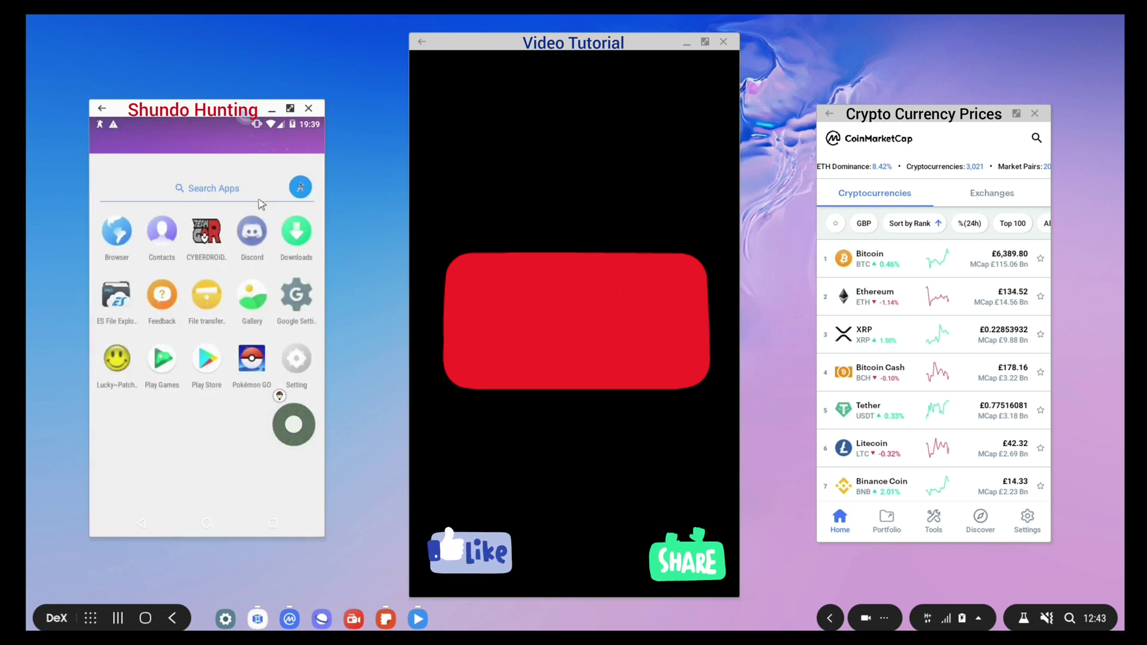
pyautogui.click(249, 332)
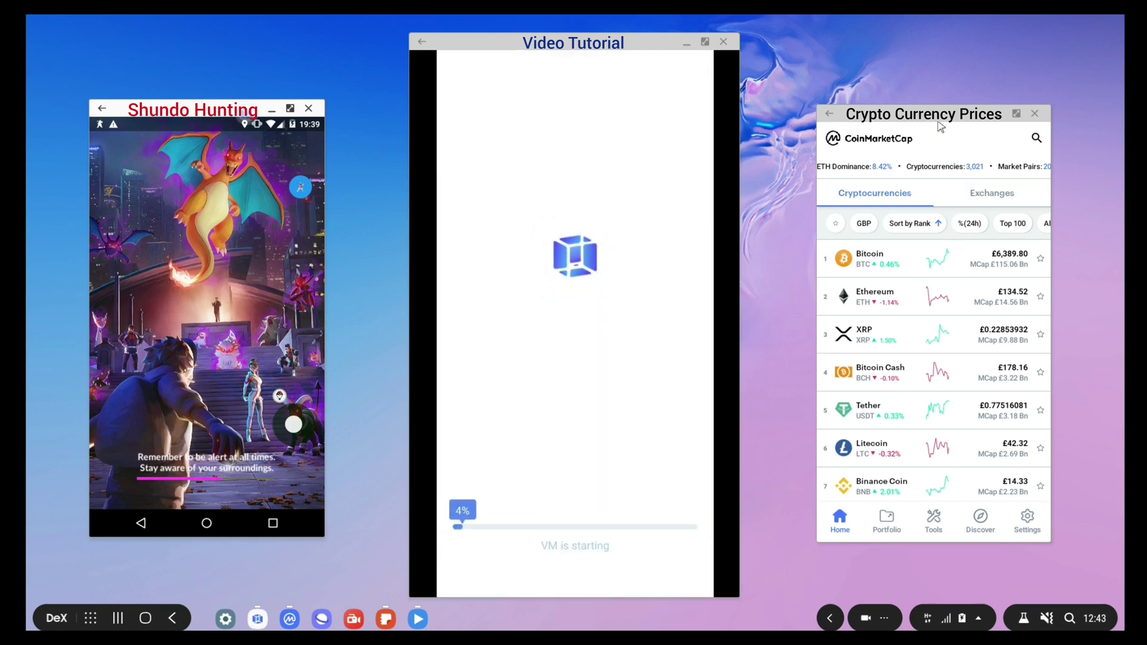
# - View the XRP price details and dismiss Pokémon GO's safety warning
pyautogui.moveTo(941, 127); pyautogui.dragTo(936, 131)
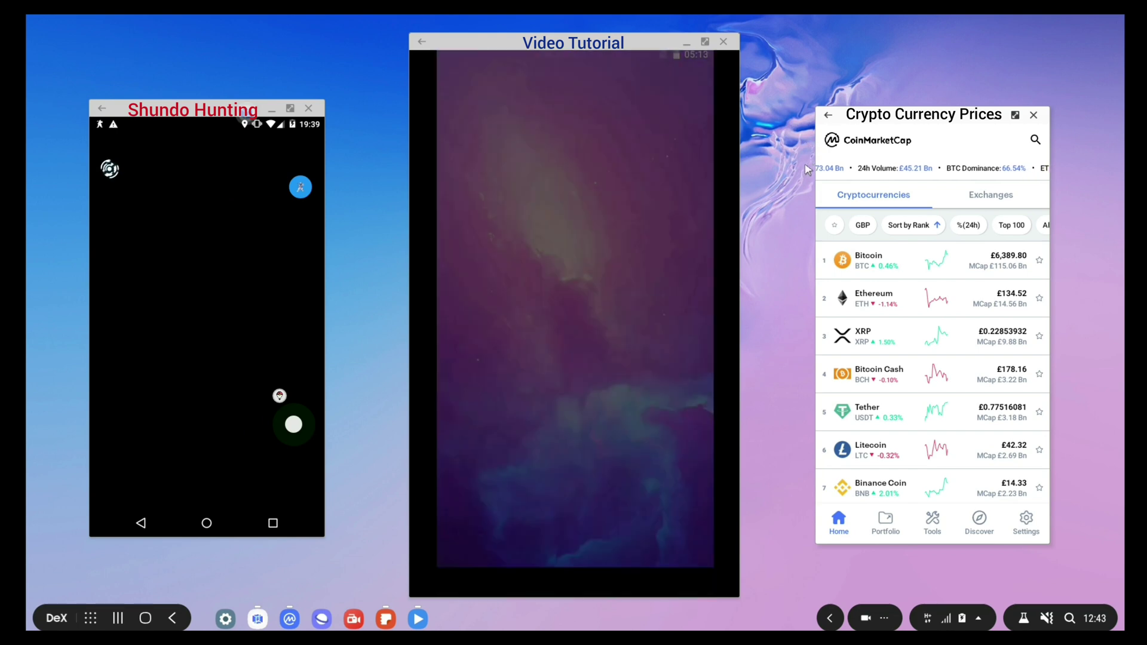
pyautogui.click(1041, 332)
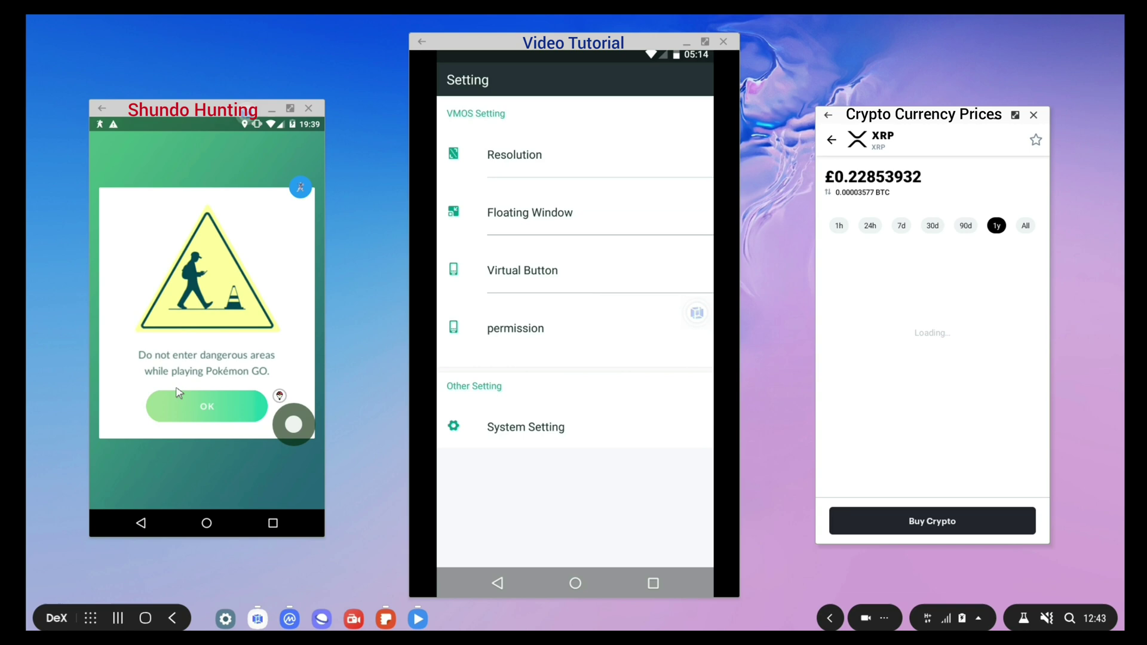
pyautogui.click(208, 407)
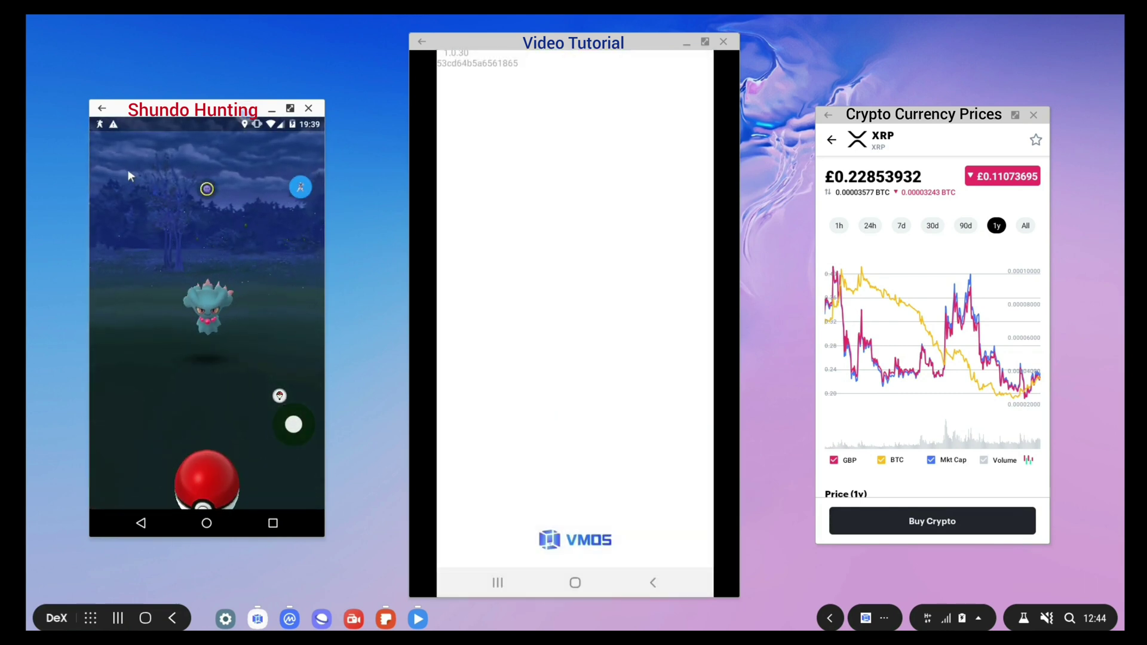
# - Flee two wild Pokémon encounters, including Surskit, and rotate the Pokémon GO map
pyautogui.click(114, 153)
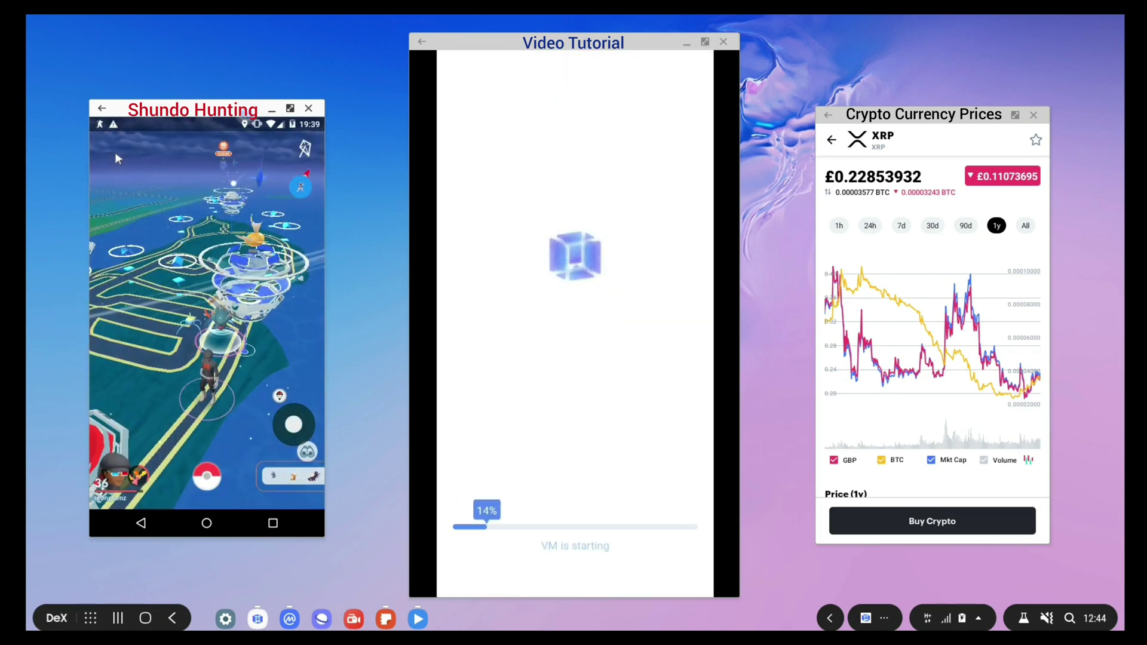
pyautogui.click(189, 335)
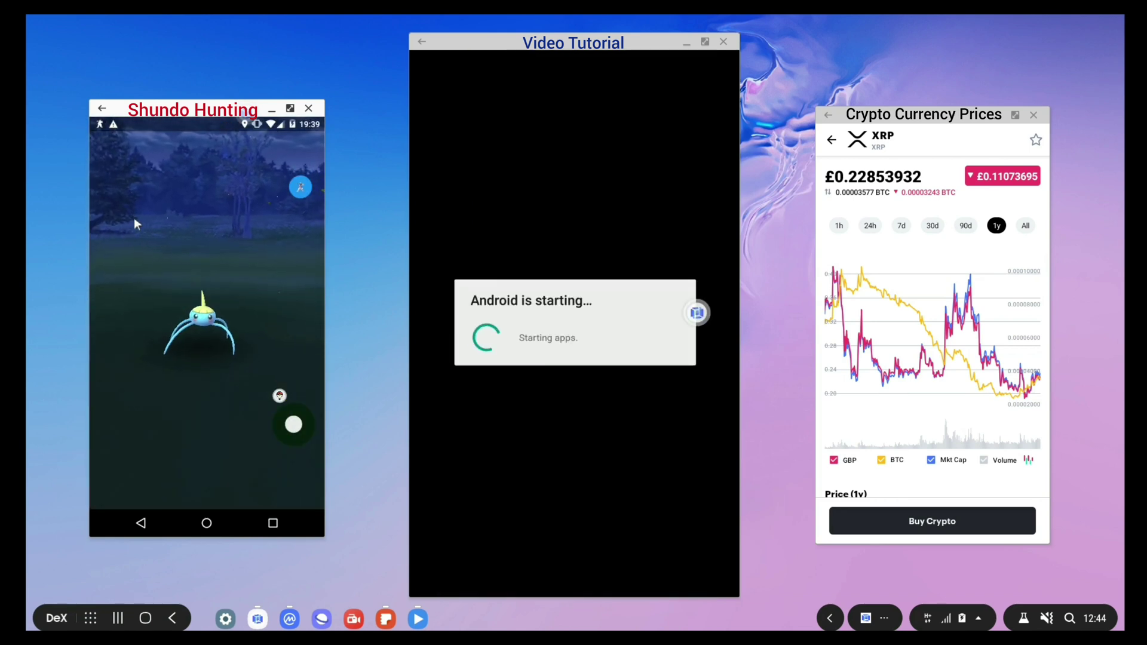
pyautogui.click(114, 152)
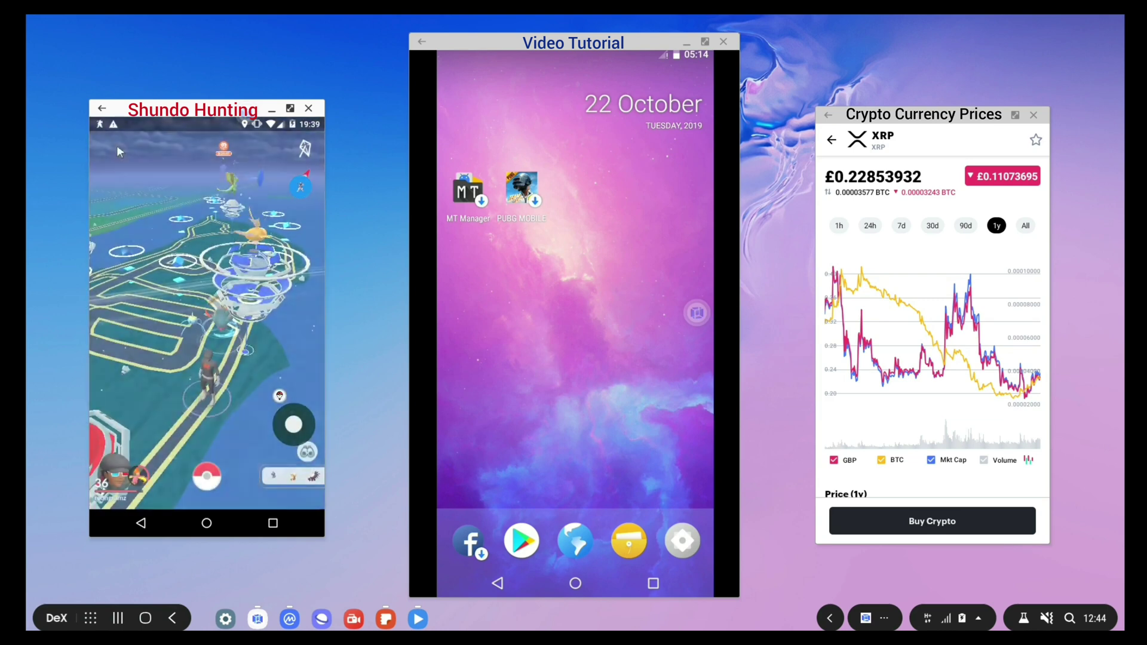
pyautogui.moveTo(121, 208); pyautogui.dragTo(134, 423)
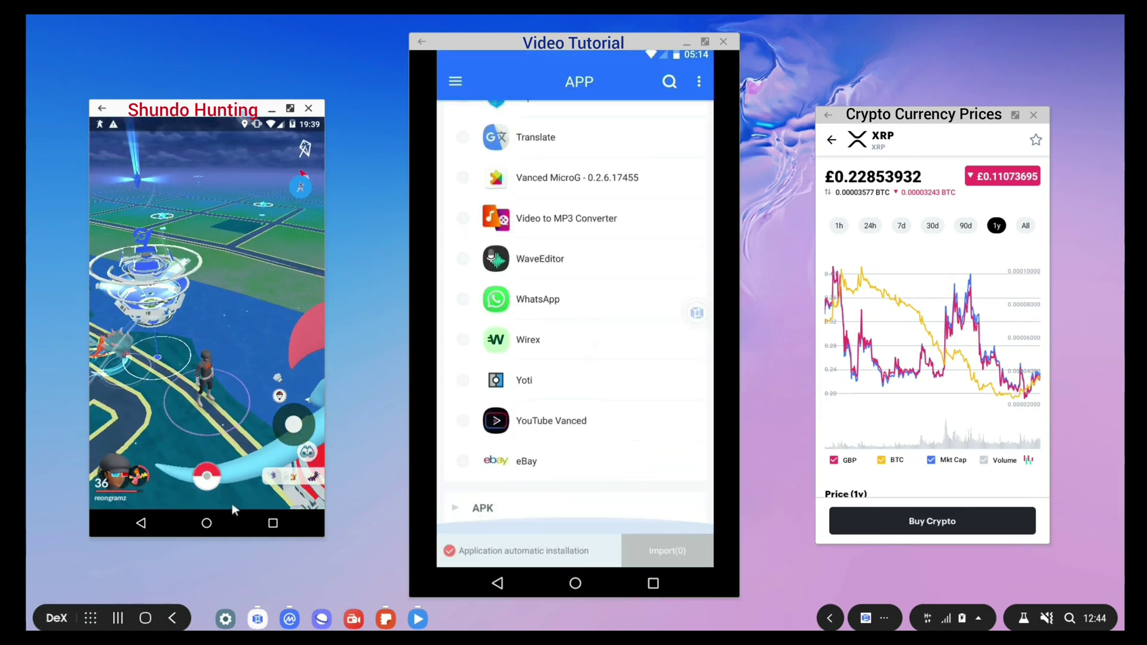
# - Check Discord briefly, then return to Pokémon GO
pyautogui.click(272, 523)
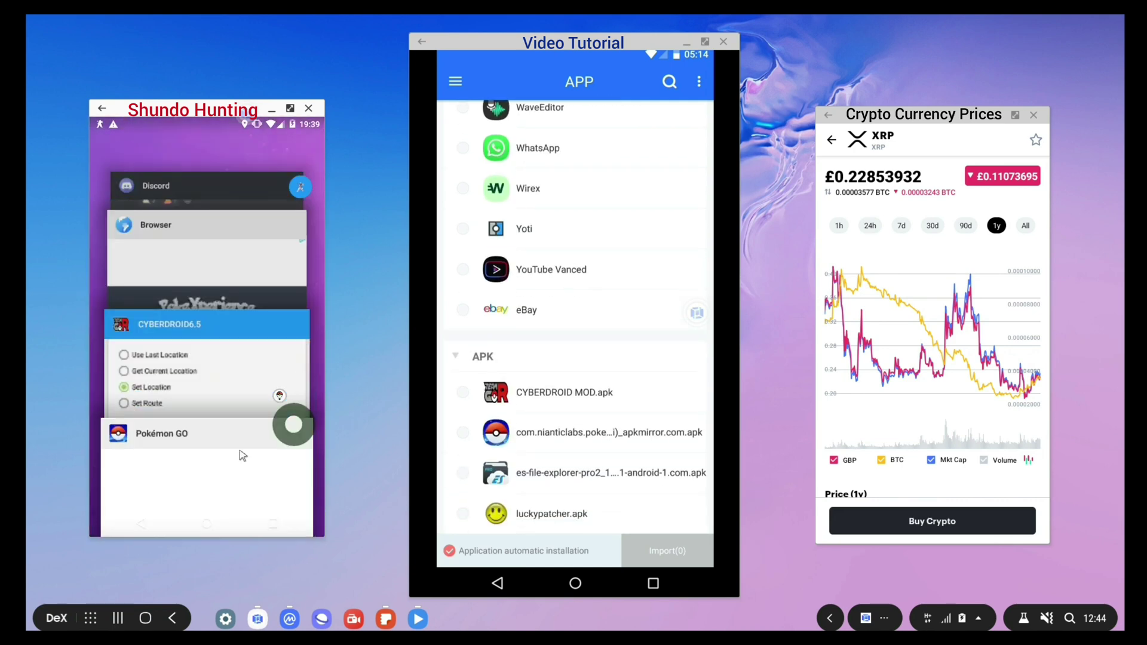
pyautogui.click(181, 188)
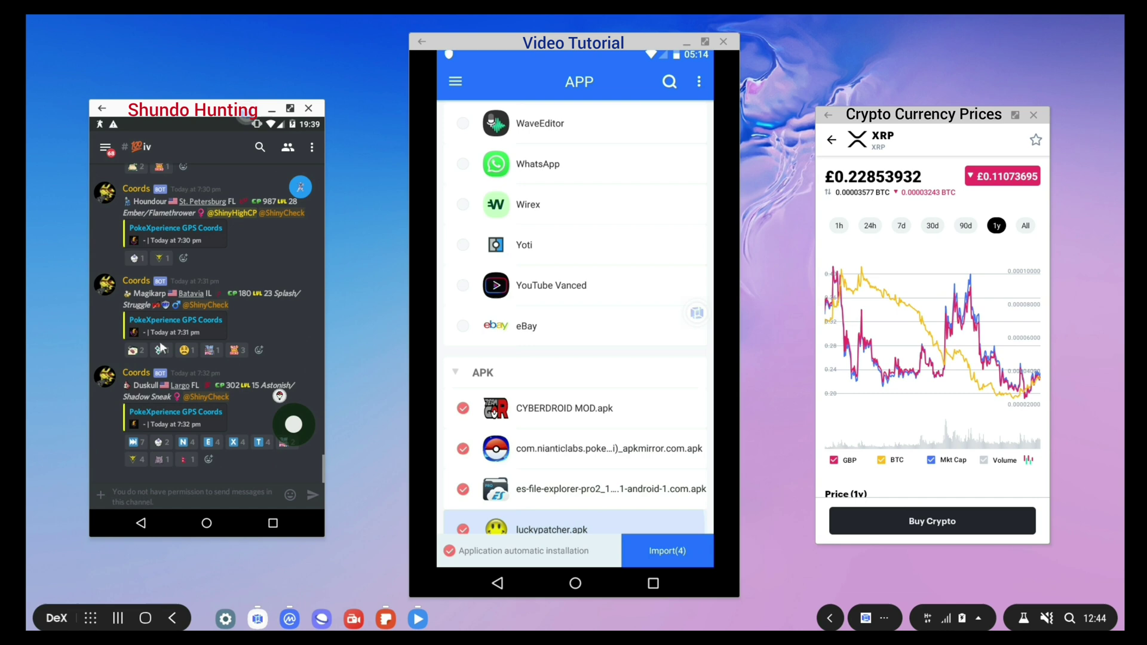
pyautogui.click(275, 524)
pyautogui.click(226, 391)
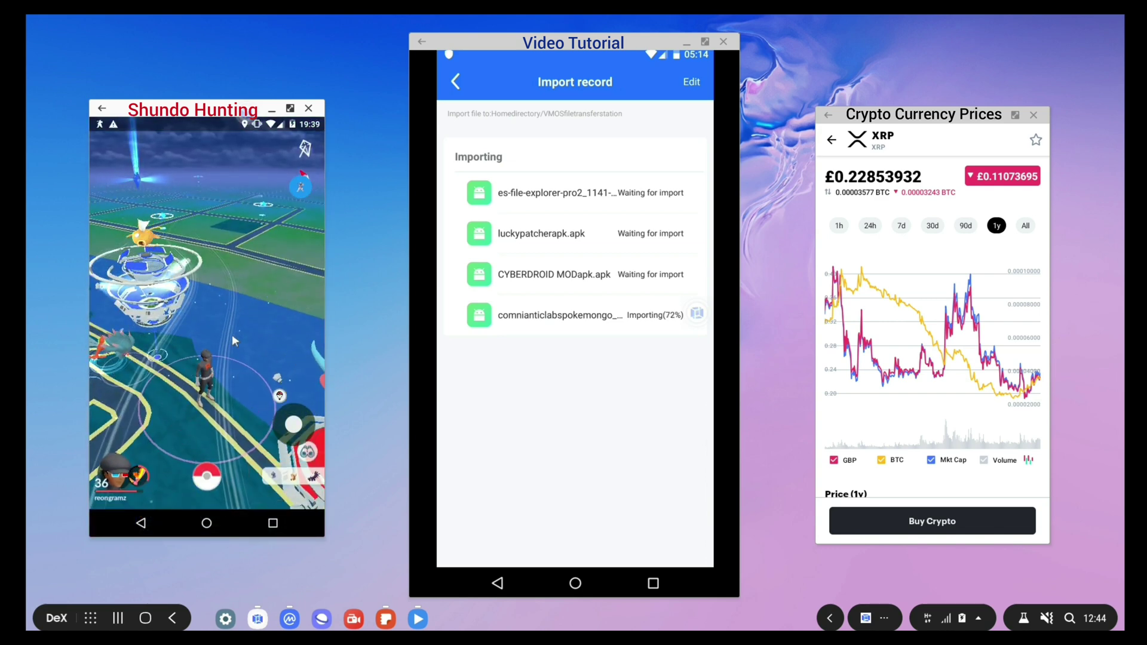
# - Flee the Growlithe encounter and close the Nexo ad in the crypto coin list
pyautogui.click(168, 320)
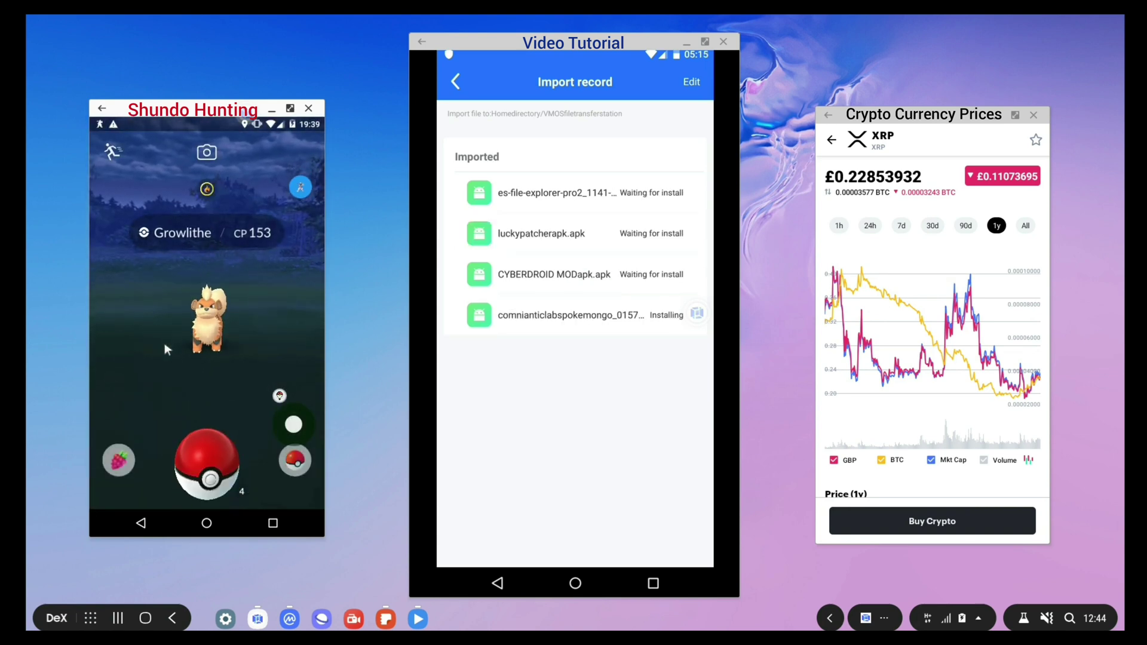
pyautogui.click(119, 145)
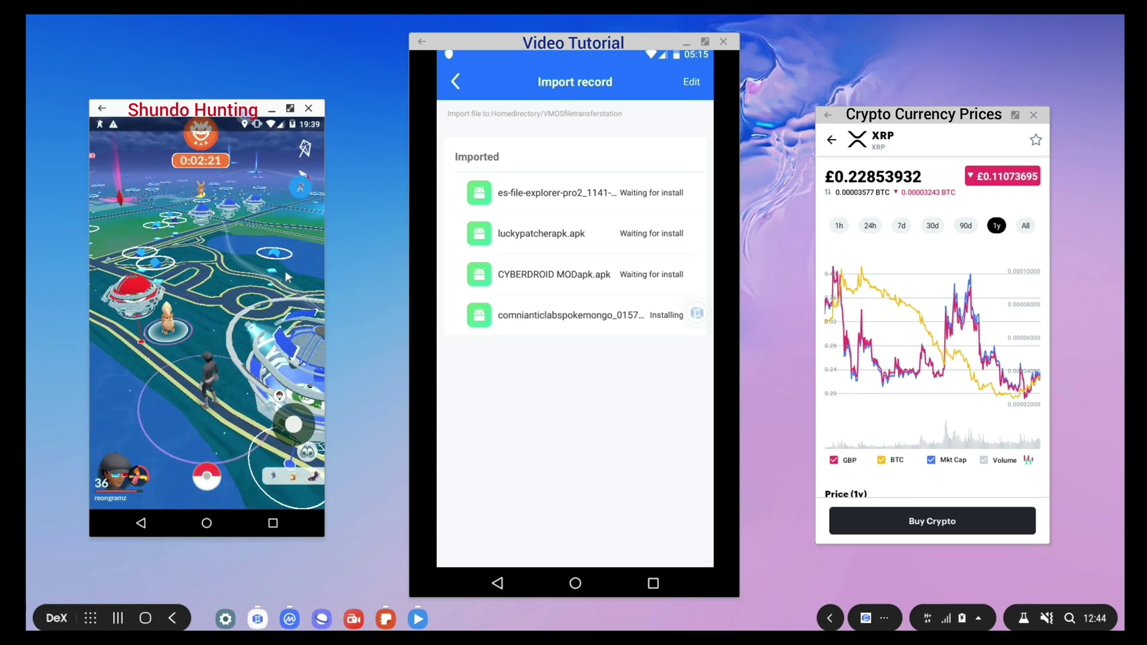
pyautogui.moveTo(287, 277)
pyautogui.mouseDown()
pyautogui.moveTo(269, 230)
pyautogui.moveTo(151, 362)
pyautogui.moveTo(152, 401)
pyautogui.mouseUp()
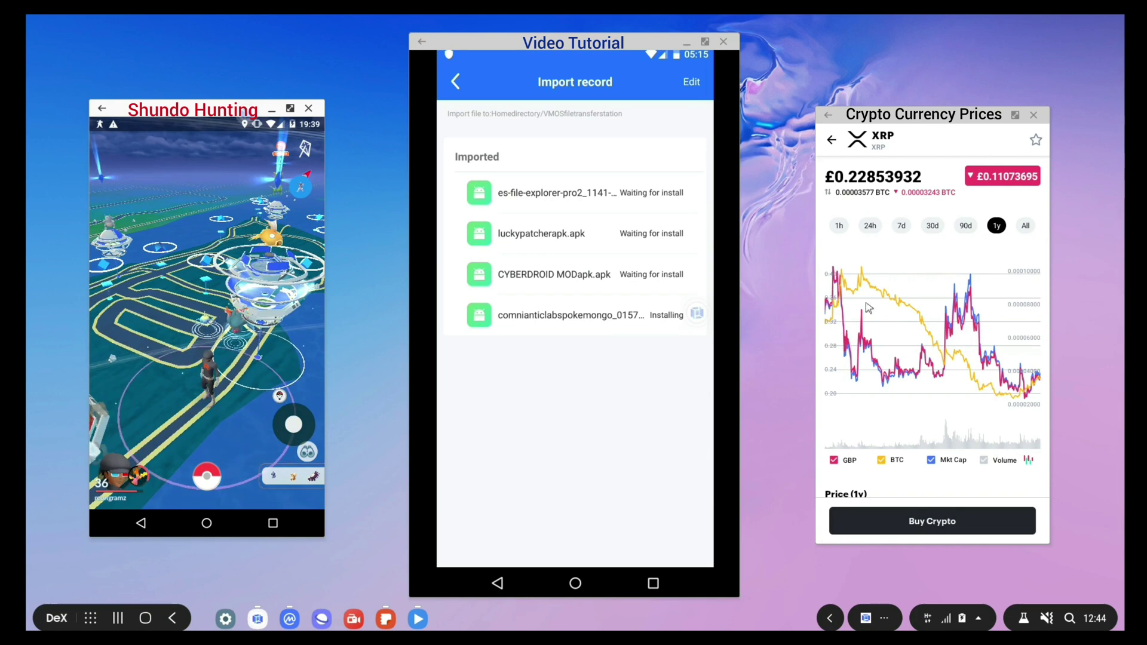
pyautogui.click(832, 140)
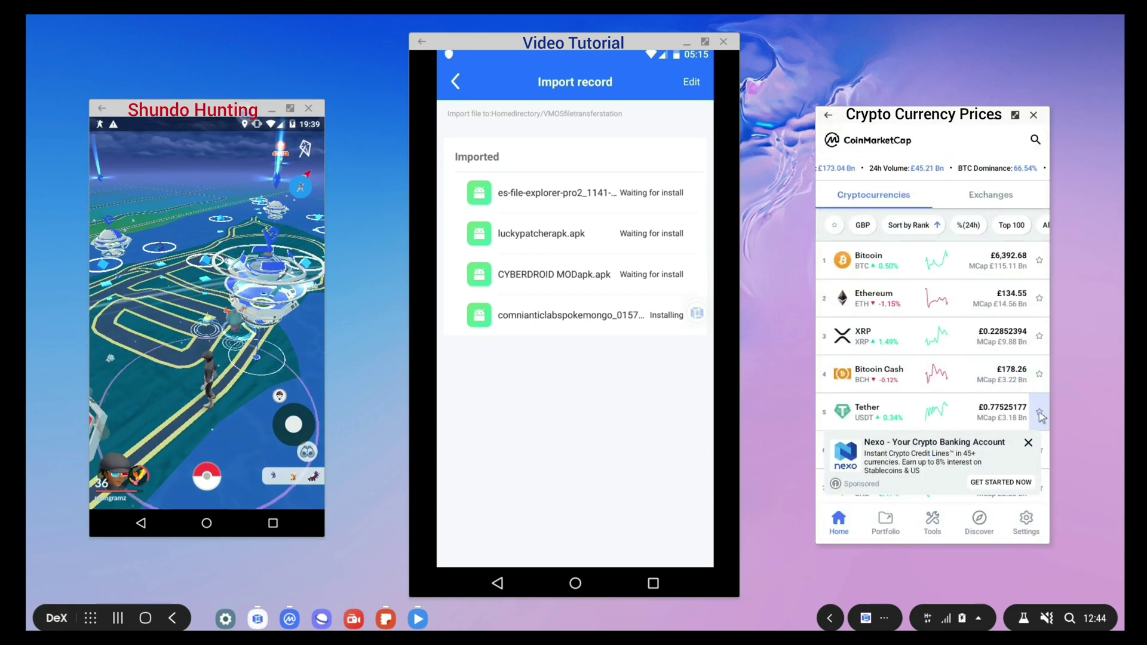
pyautogui.click(1028, 442)
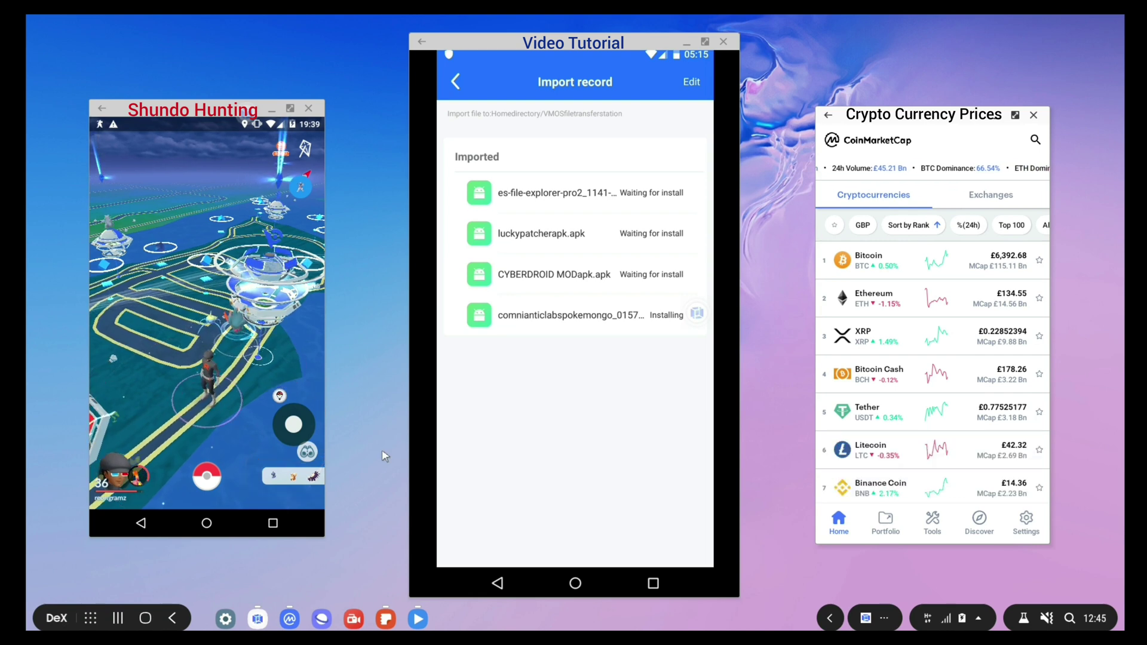
pyautogui.moveTo(206, 393)
pyautogui.mouseDown()
pyautogui.moveTo(241, 395)
pyautogui.moveTo(267, 414)
pyautogui.mouseUp()
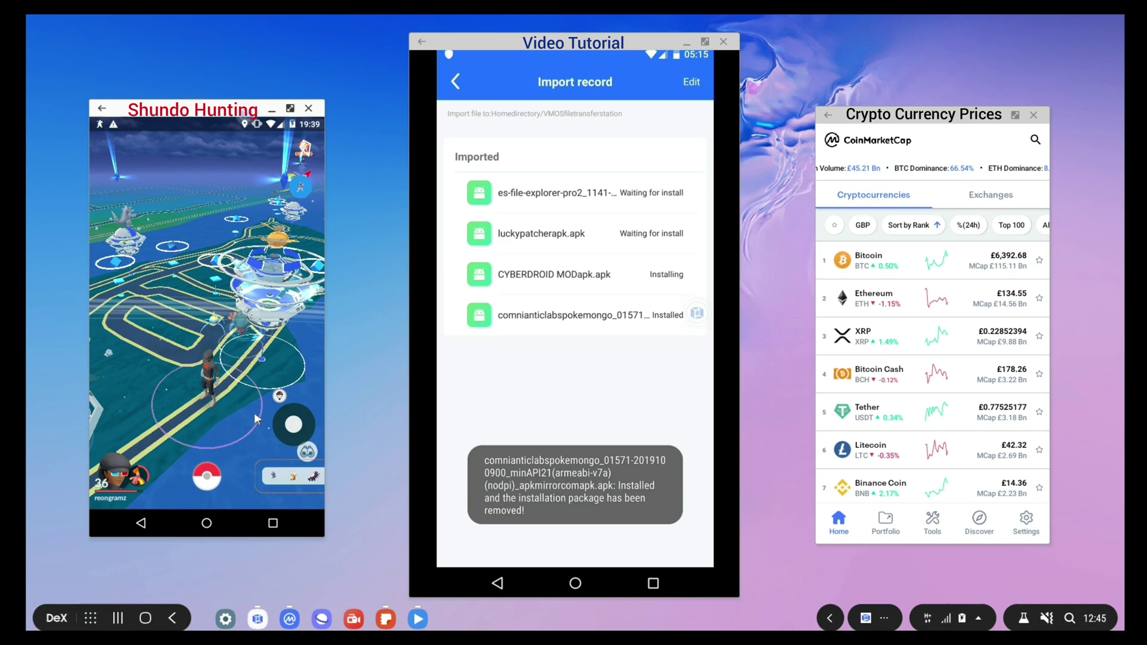
# - Copy Duskull's coordinates from Discord's PokeXperience link and return to GPS JoyStick
pyautogui.click(274, 523)
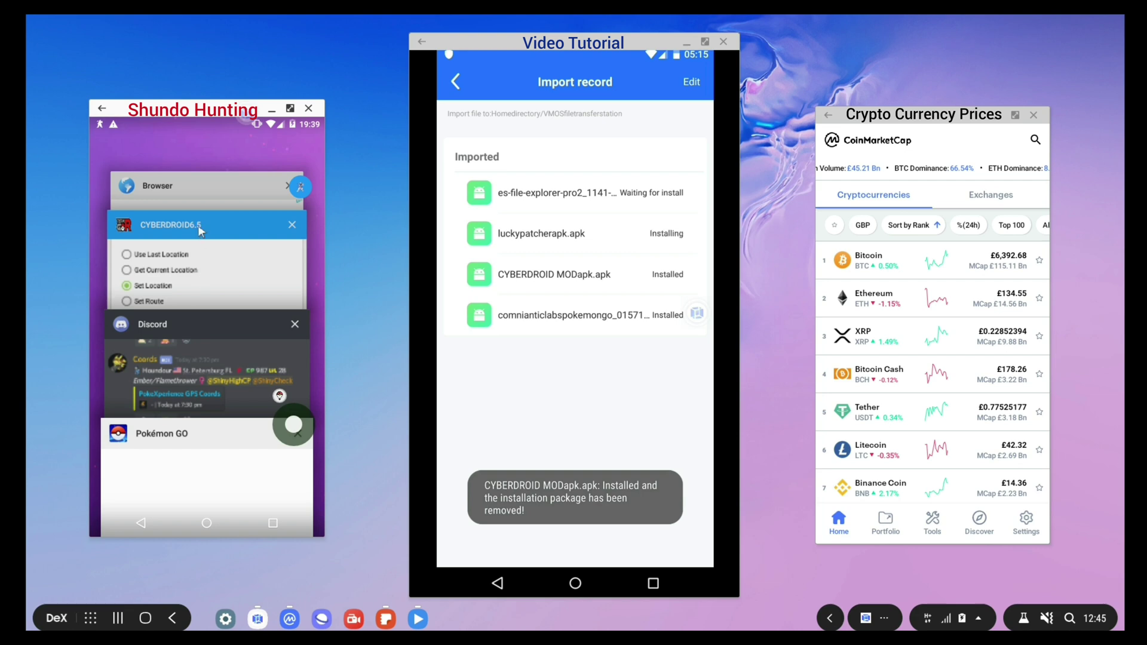
pyautogui.click(191, 361)
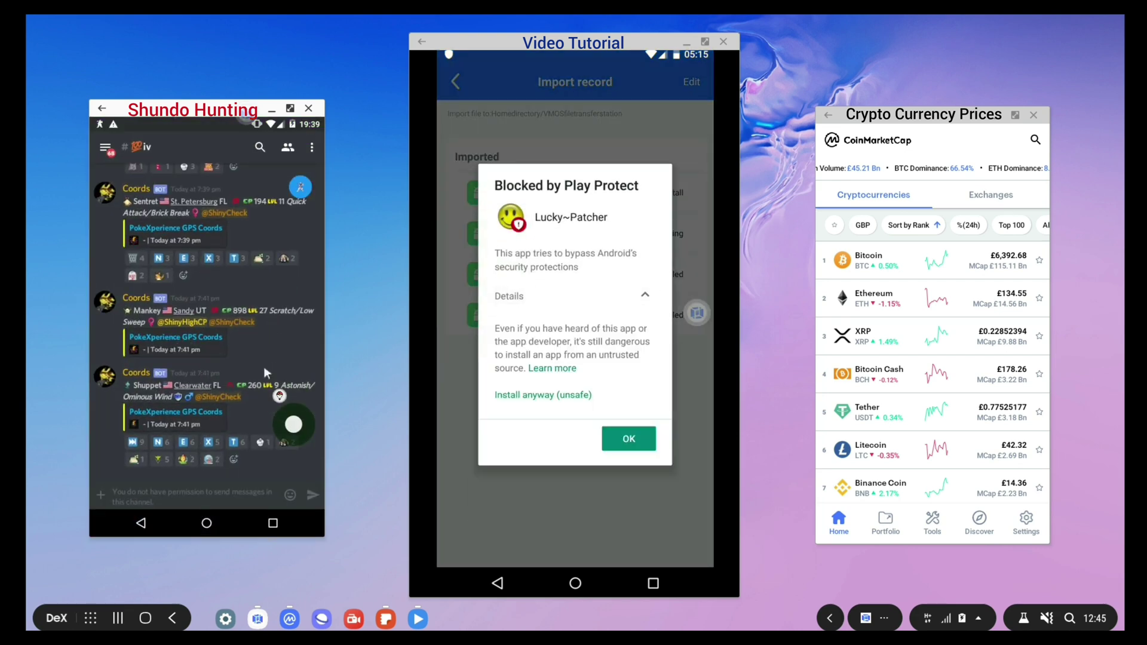
pyautogui.moveTo(263, 366); pyautogui.dragTo(256, 422)
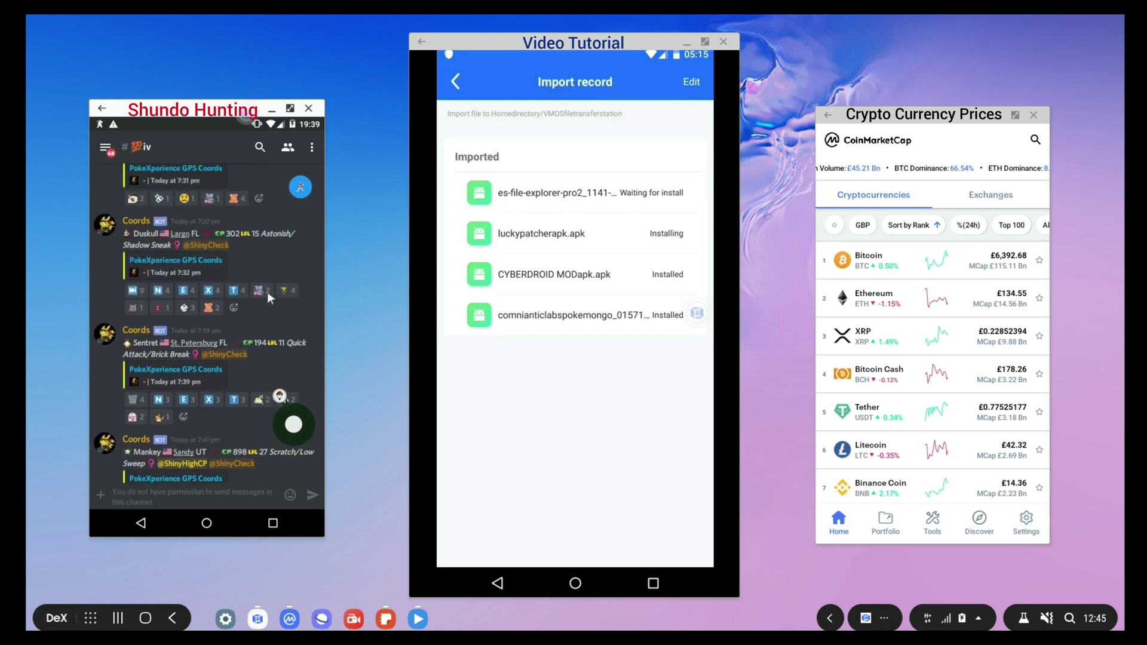
pyautogui.moveTo(276, 261); pyautogui.dragTo(261, 343)
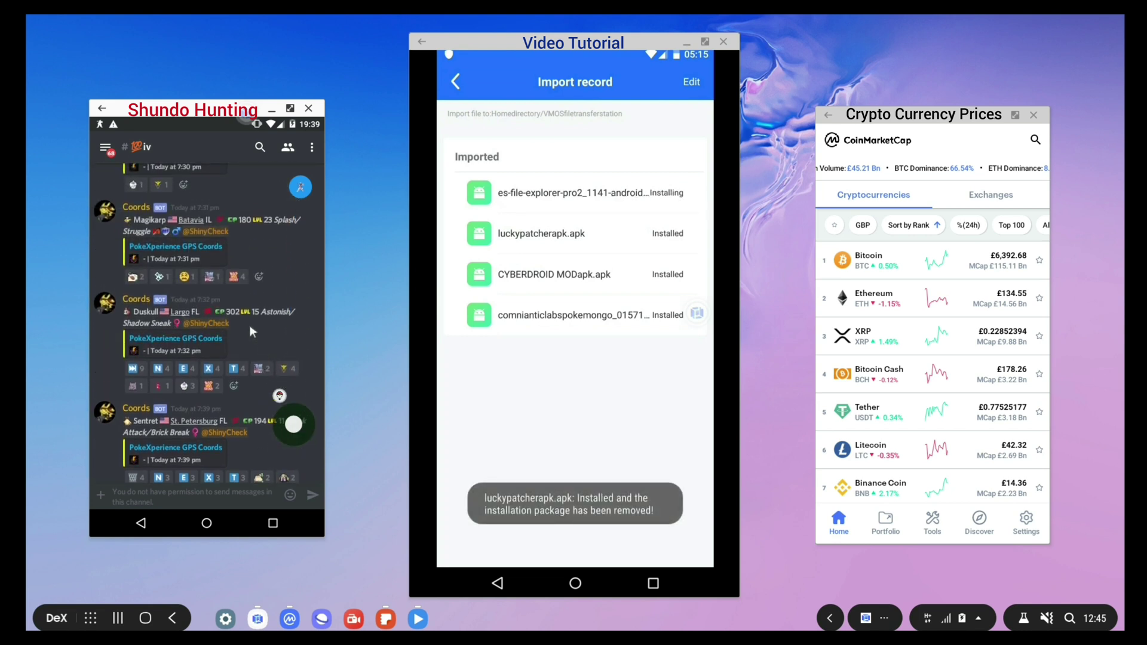
pyautogui.click(168, 338)
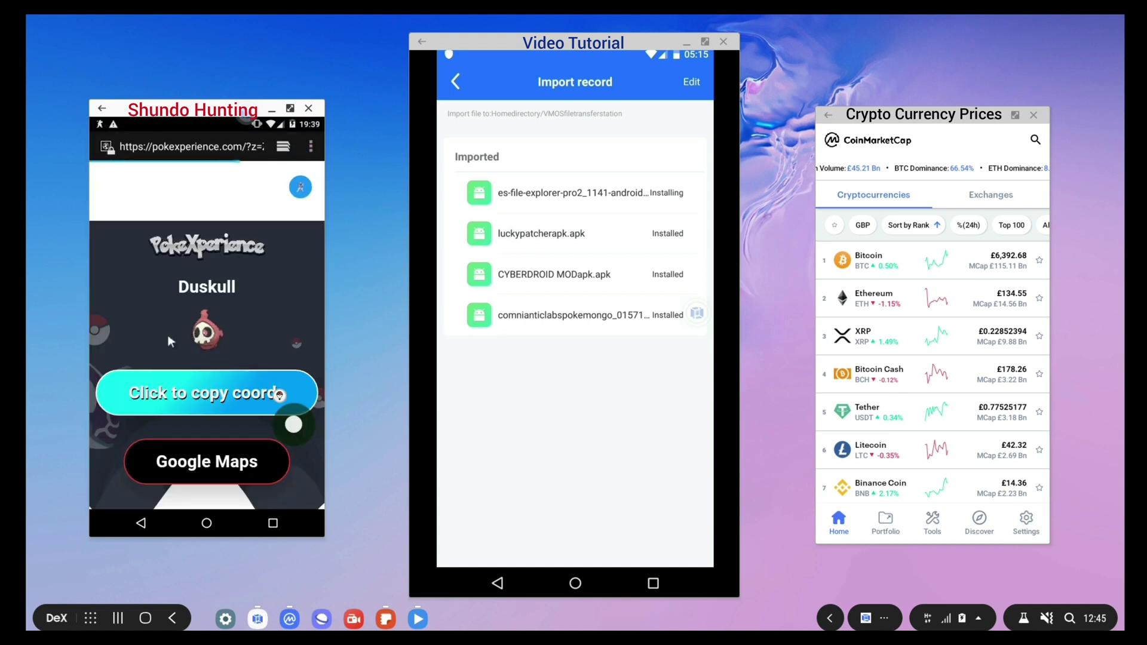
pyautogui.click(166, 404)
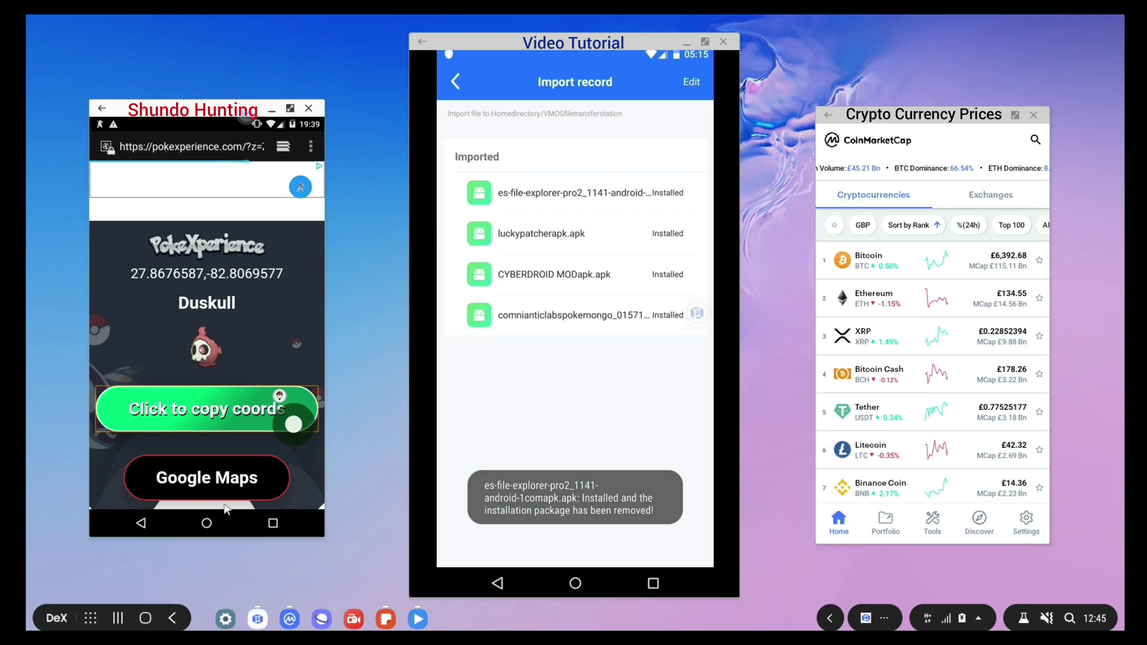
pyautogui.click(274, 524)
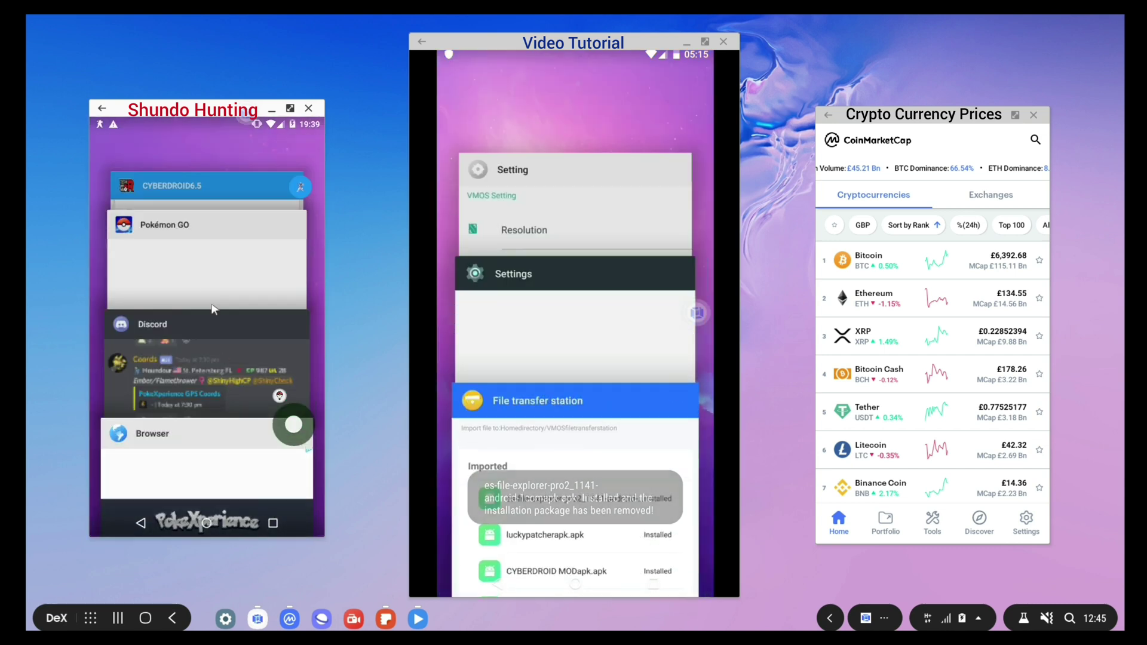
pyautogui.click(214, 195)
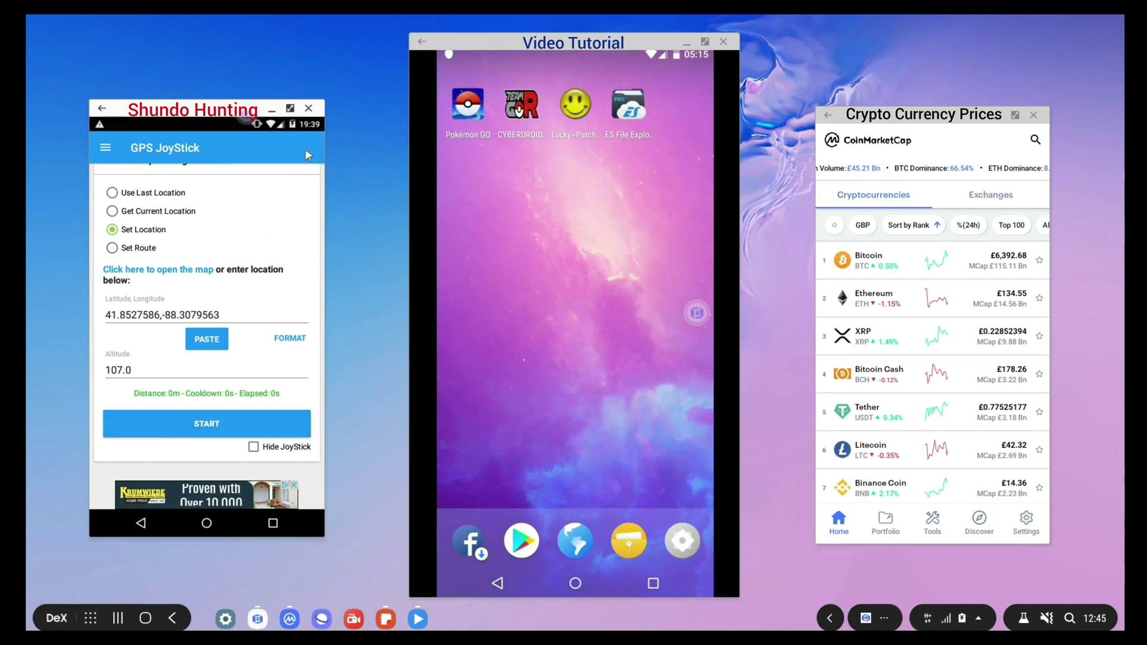
# - Spoof the location in GPS JoyStick at the pasted coordinates 27.8676587,-82.8069577
pyautogui.click(305, 149)
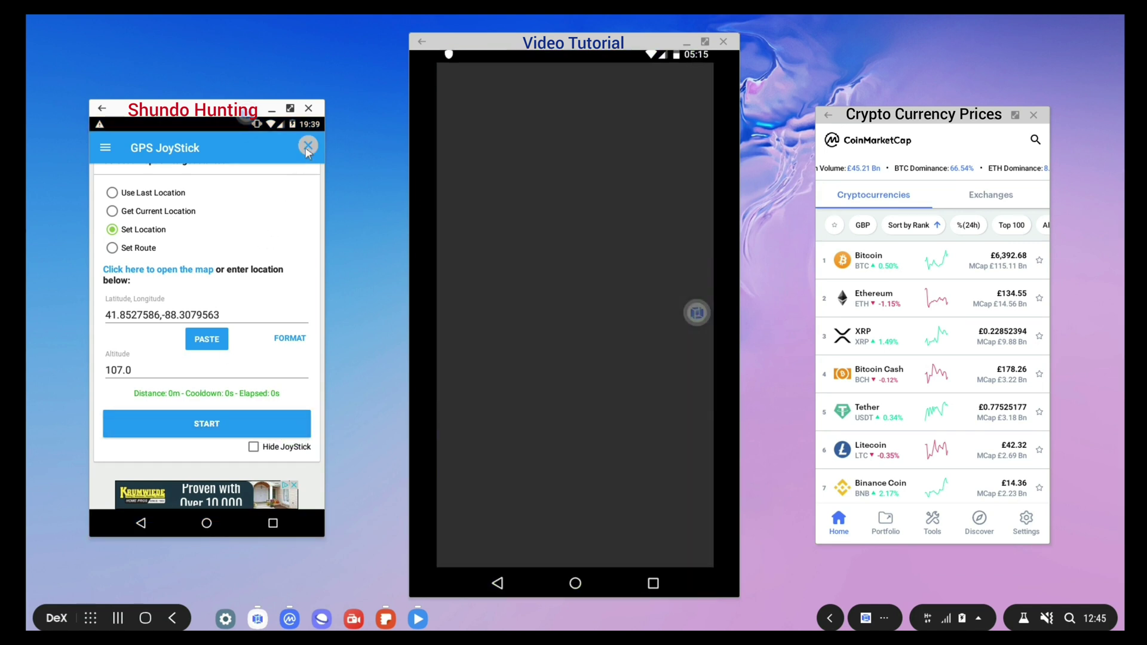
pyautogui.click(206, 338)
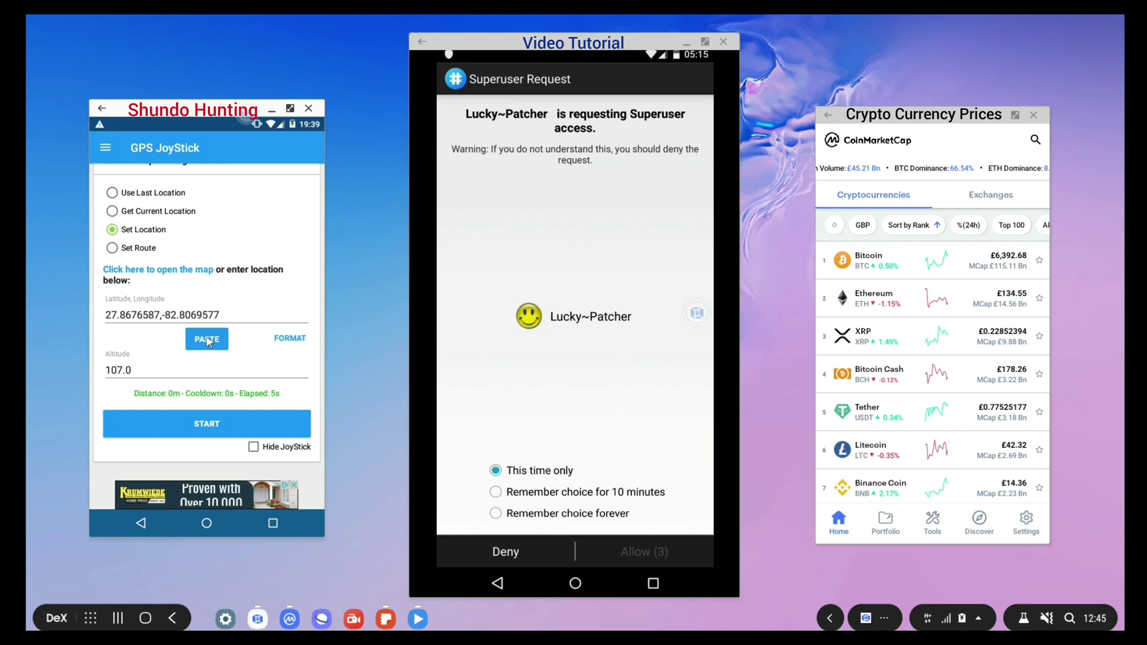
pyautogui.click(205, 421)
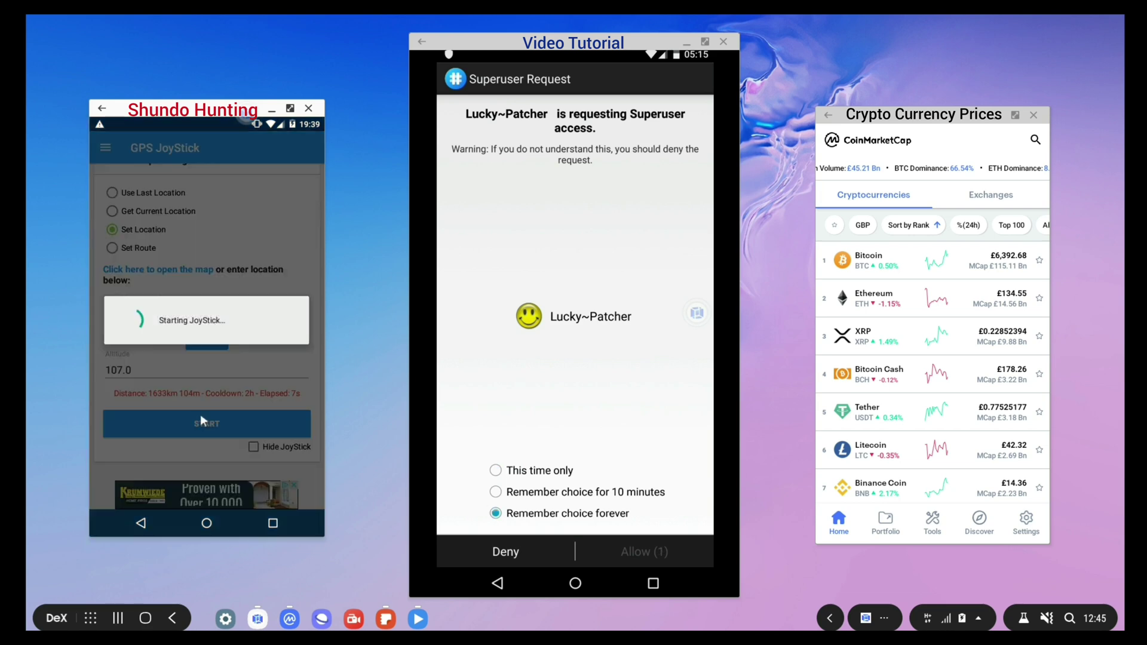
# - Relaunch Pokémon GO from the phone's app drawer
pyautogui.click(207, 523)
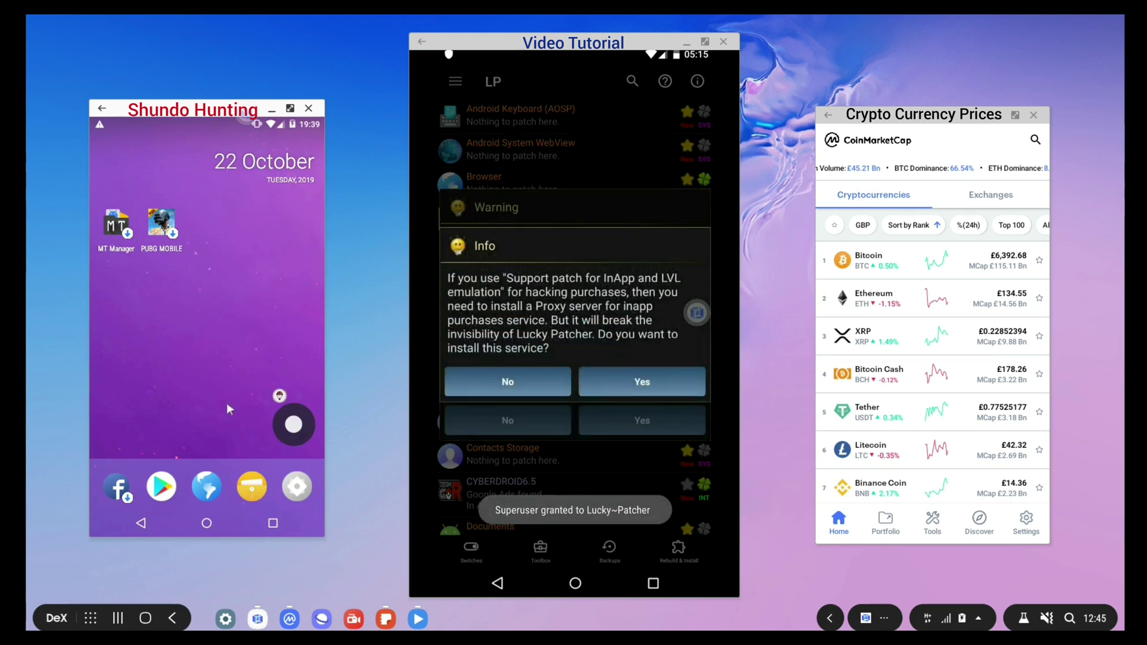
pyautogui.moveTo(227, 402); pyautogui.dragTo(227, 225)
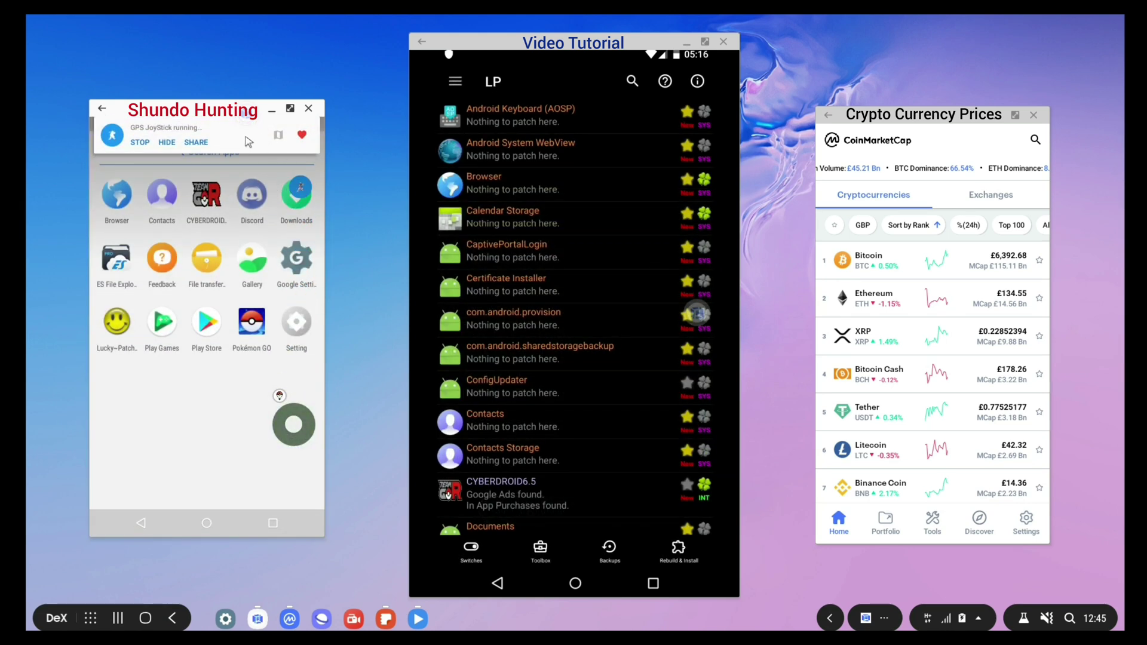
pyautogui.click(254, 323)
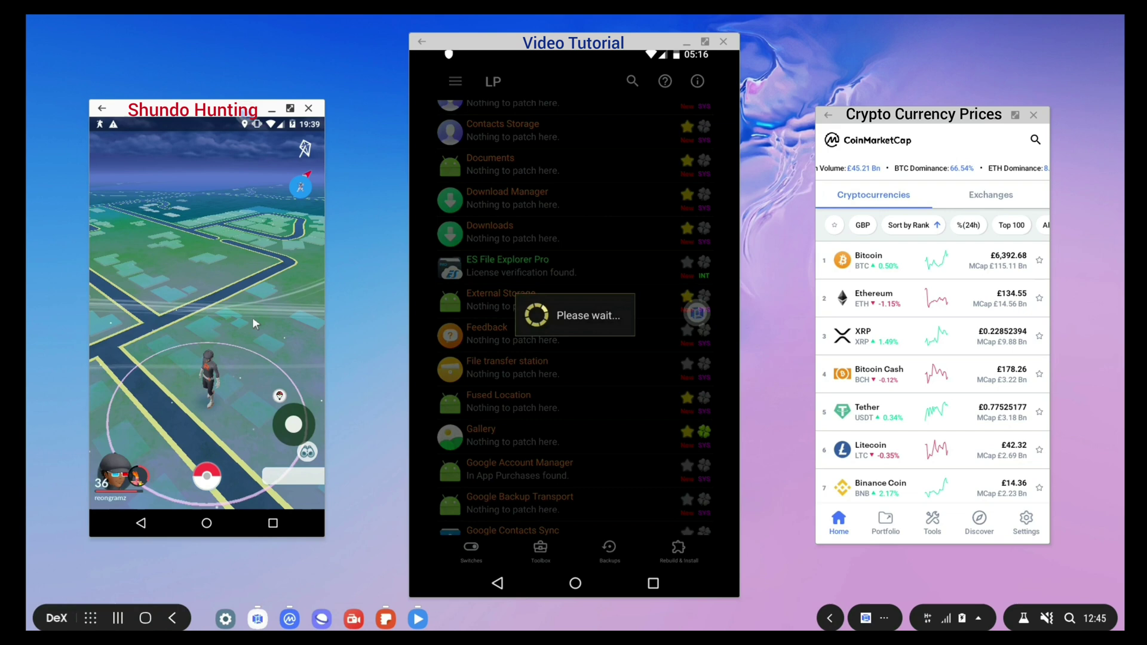
# - Close the Bithumb sponsored ad in the Crypto Currency Prices window
pyautogui.click(953, 125)
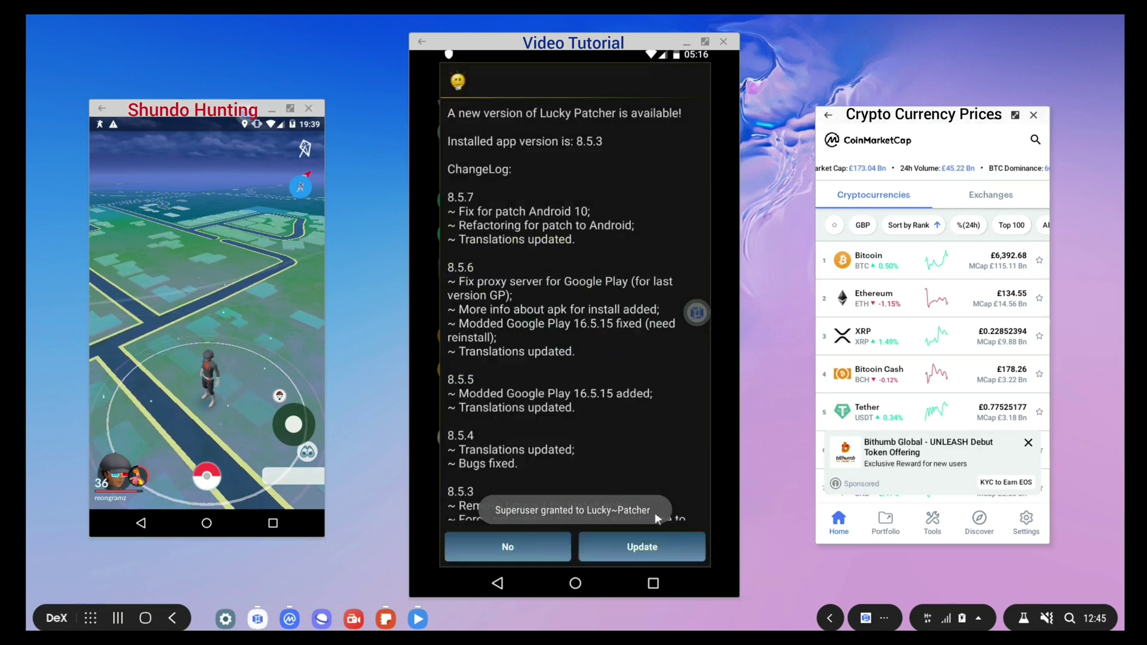
pyautogui.click(1028, 443)
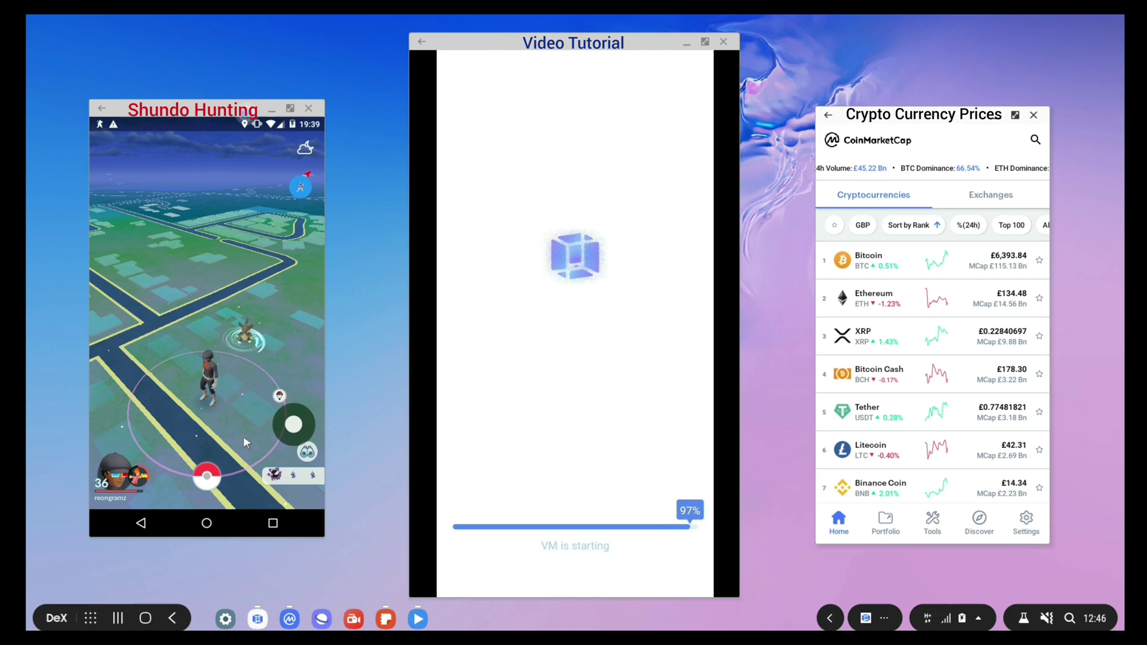
# - Open the Pokémon collection in Pokémon GO and show its sorting choices
pyautogui.click(299, 426)
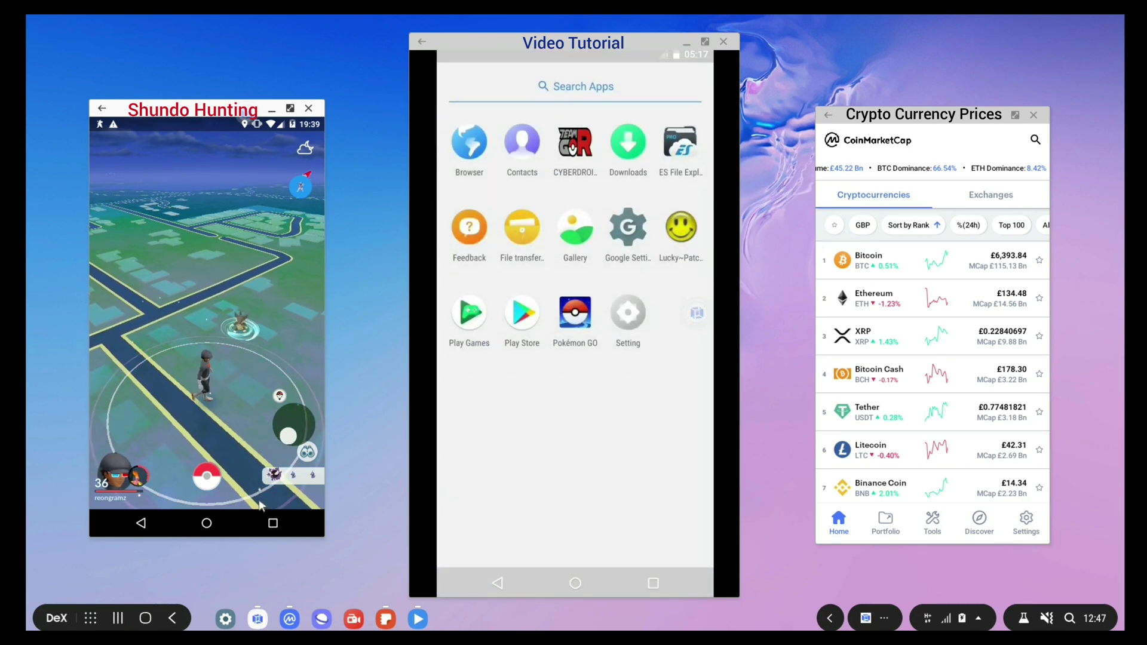
pyautogui.moveTo(288, 314)
pyautogui.mouseDown()
pyautogui.moveTo(128, 342)
pyautogui.moveTo(224, 296)
pyautogui.moveTo(240, 399)
pyautogui.mouseUp()
pyautogui.click(208, 478)
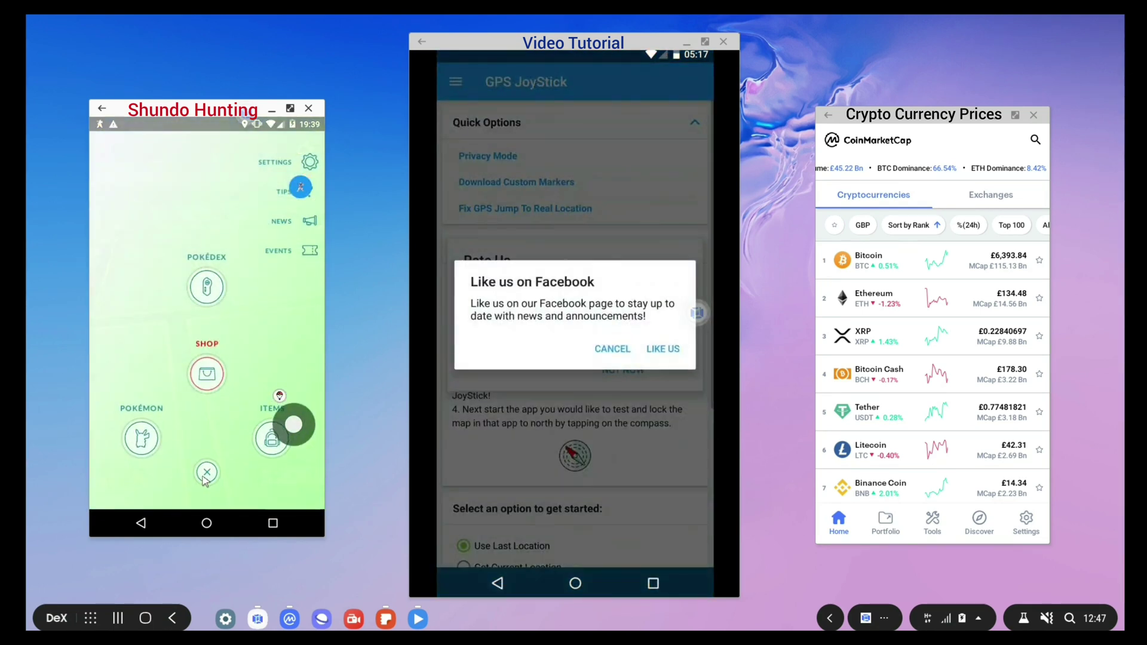
pyautogui.click(142, 437)
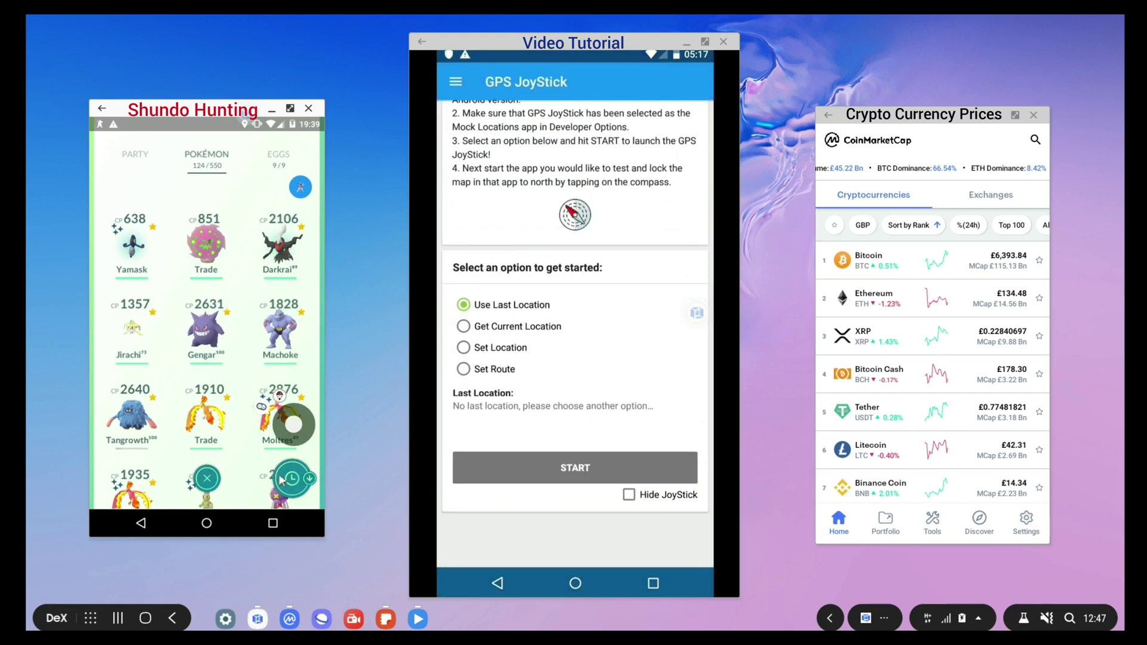
pyautogui.click(292, 478)
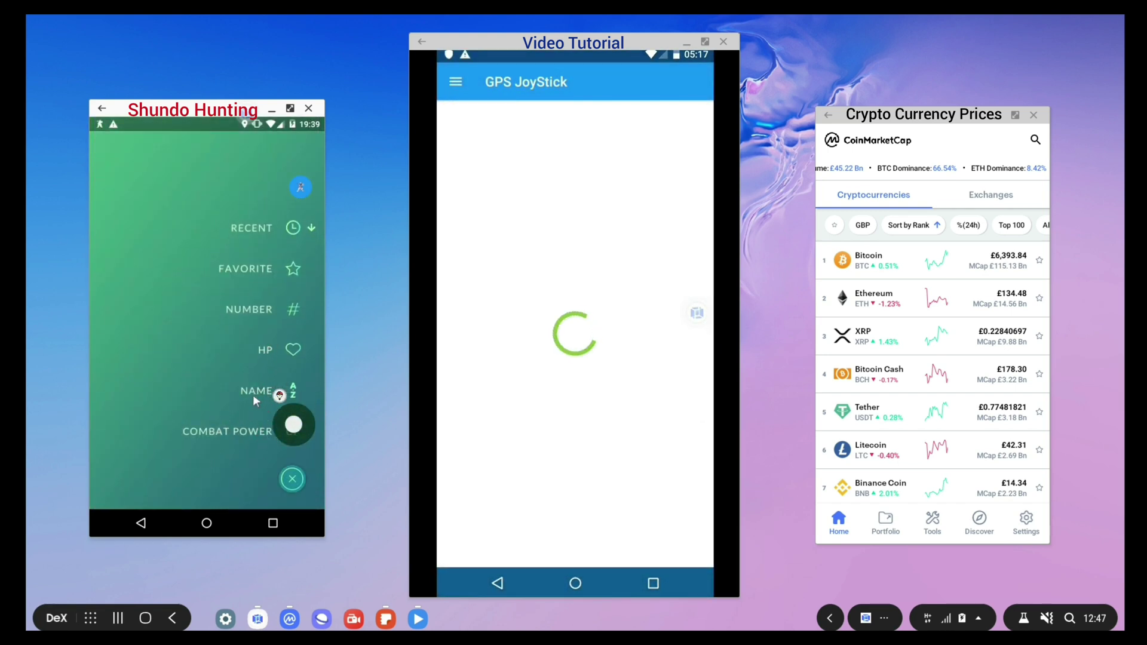
# - Sort the collection by CP, browse Rhyperior's details and items, then show the phone's apps
pyautogui.click(238, 431)
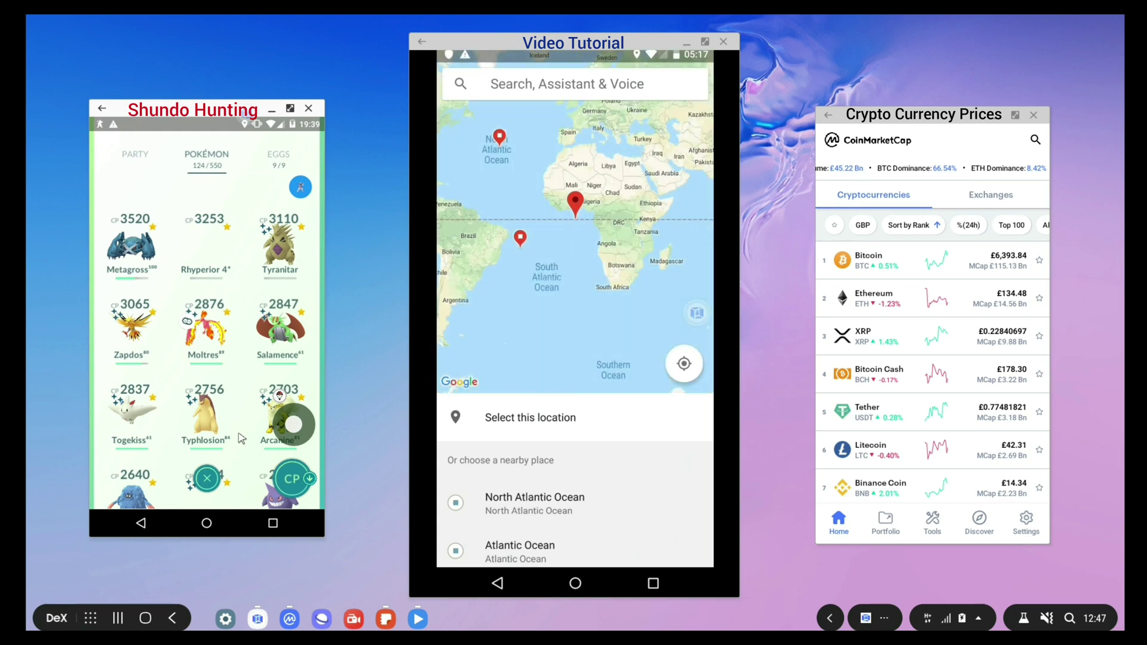
pyautogui.scroll(-1, 235, 446)
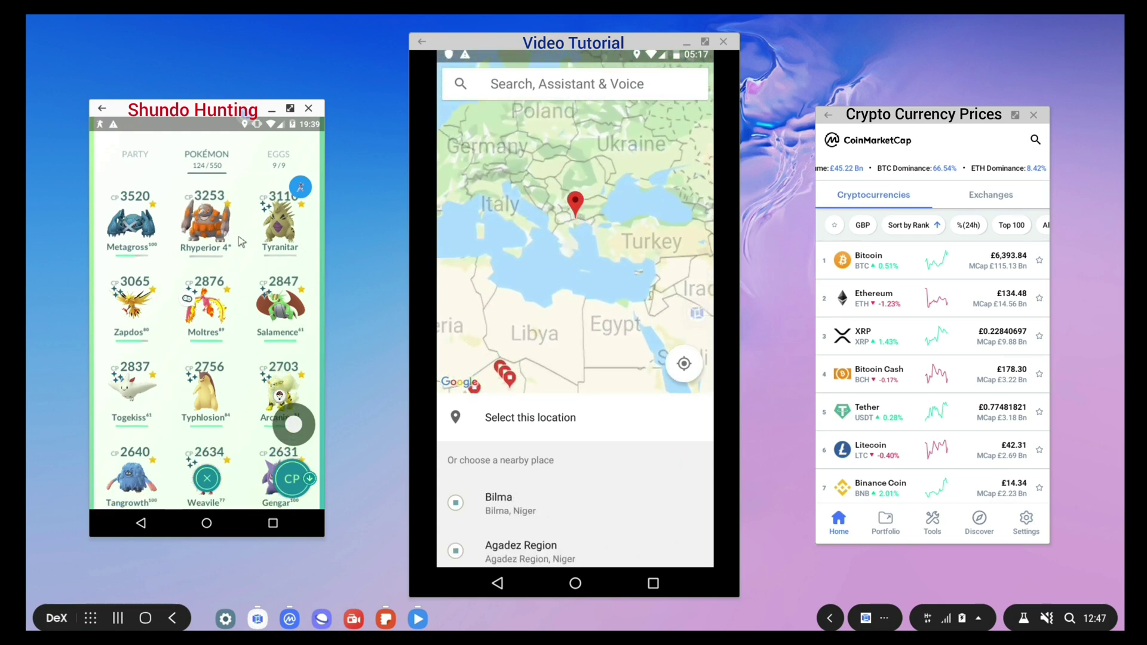
pyautogui.click(207, 221)
pyautogui.click(294, 482)
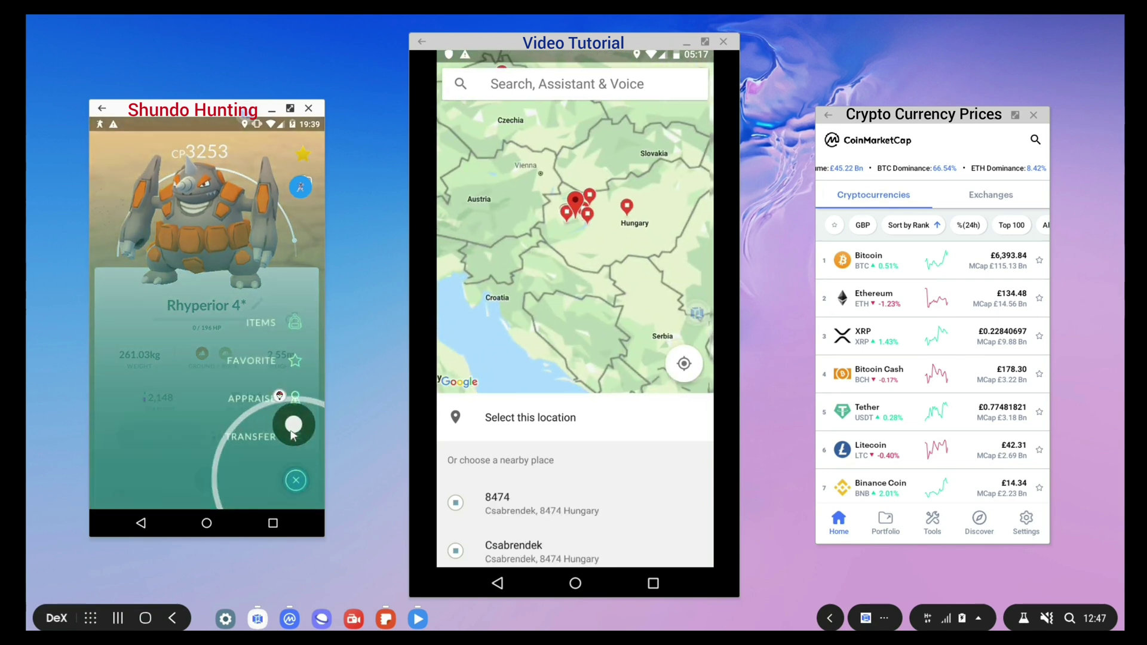
pyautogui.click(296, 323)
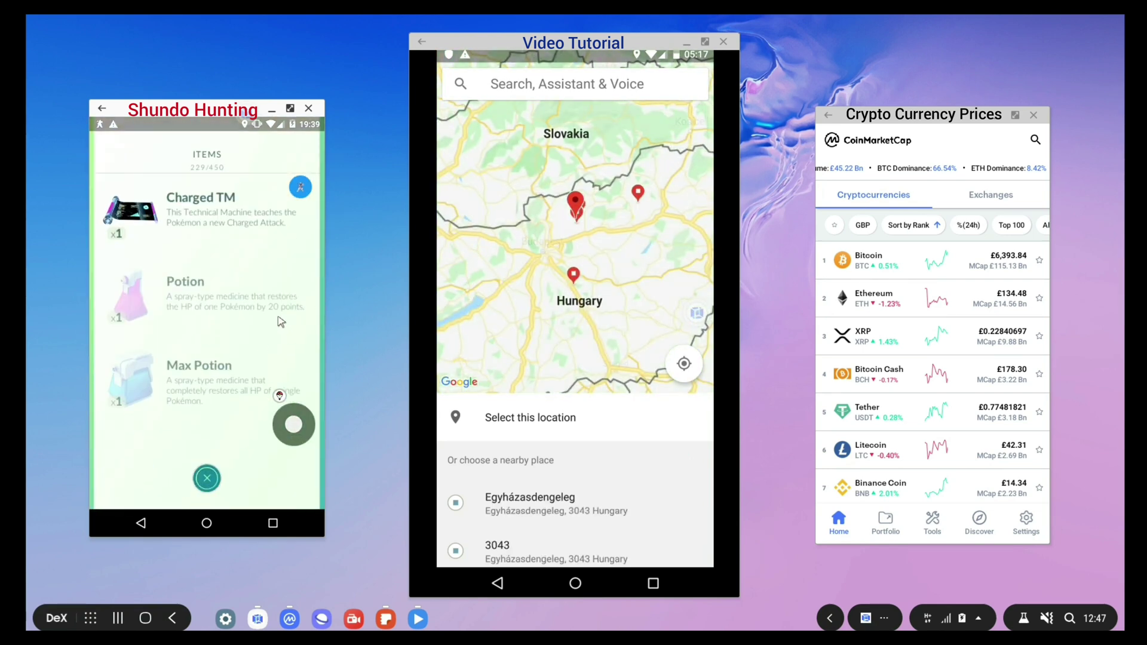
pyautogui.click(208, 479)
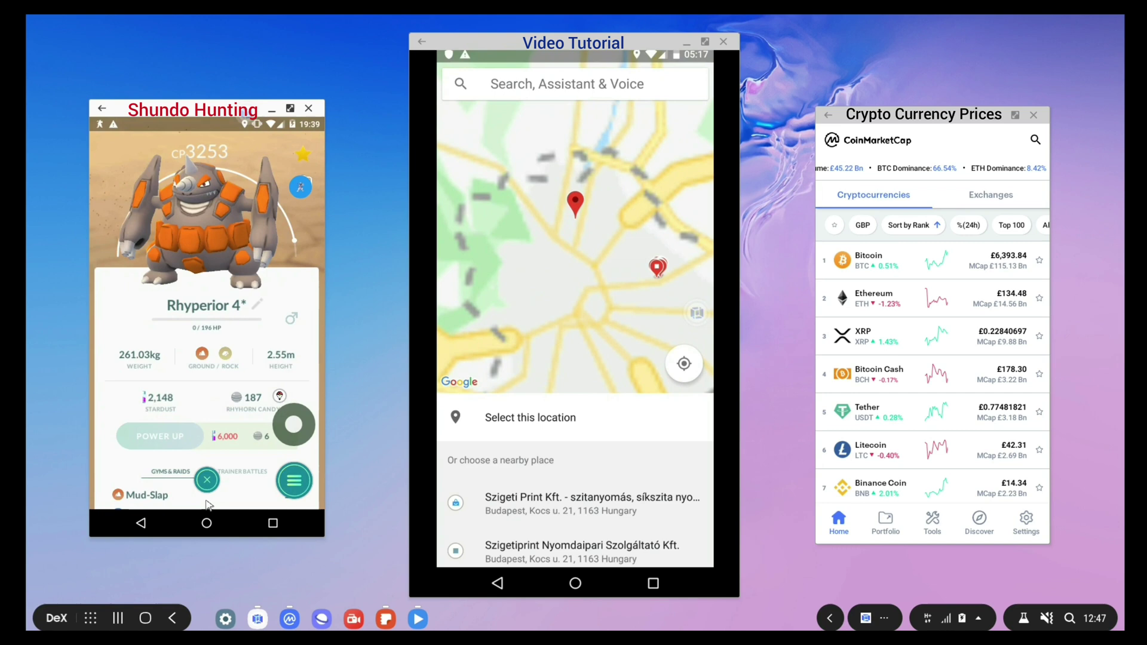
pyautogui.click(207, 481)
pyautogui.click(206, 523)
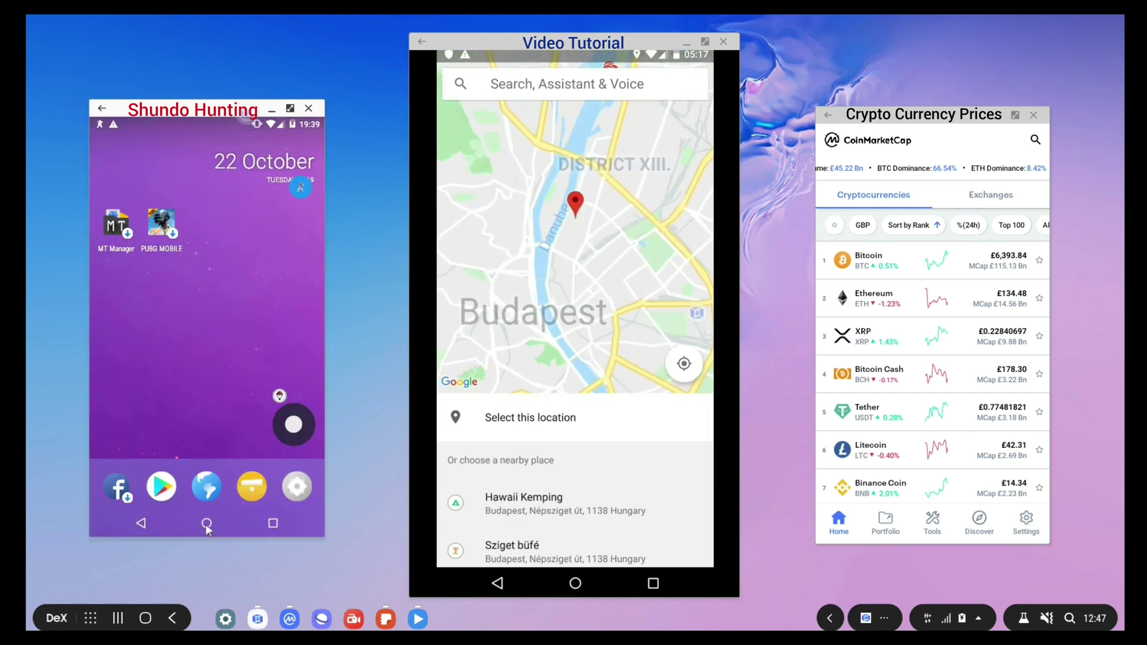
pyautogui.moveTo(220, 408); pyautogui.dragTo(241, 267)
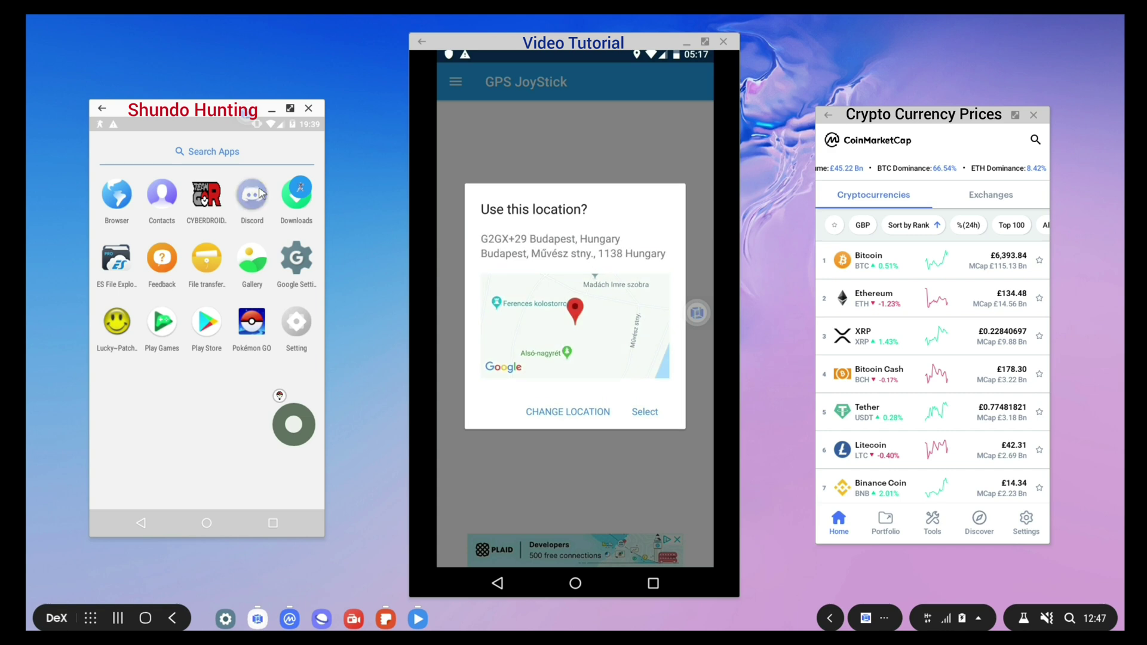
# - Open Sneasel's PokeXperience coordinates link in Discord and swipe Pokémon GO out of recents
pyautogui.click(260, 195)
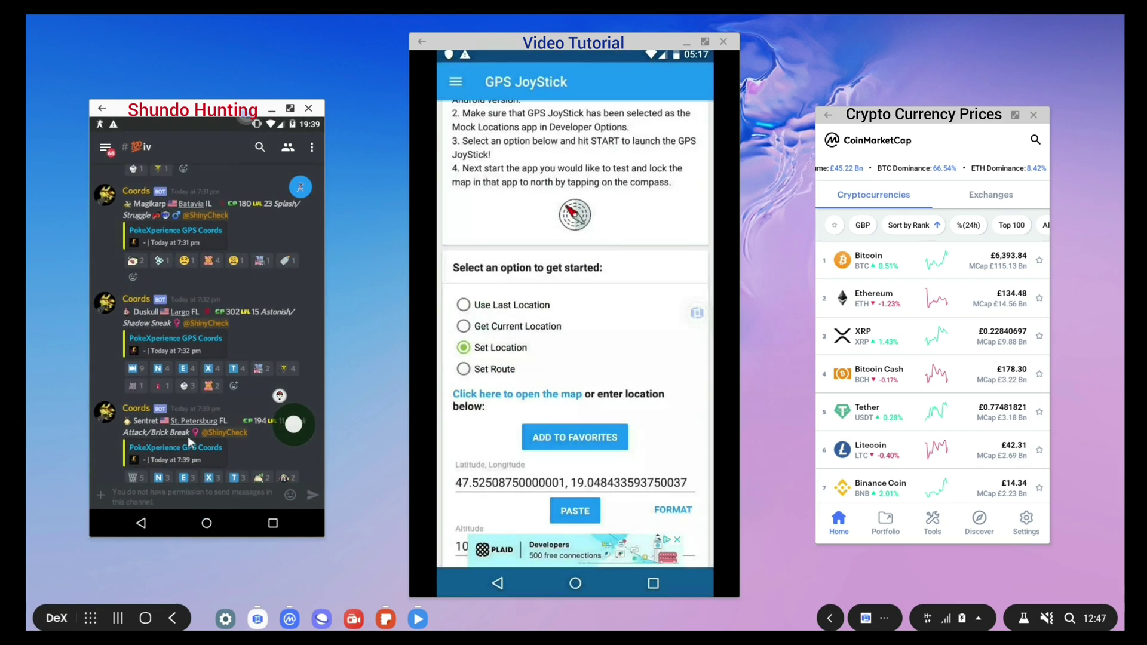
pyautogui.scroll(-4, 189, 386)
pyautogui.scroll(-3, 194, 384)
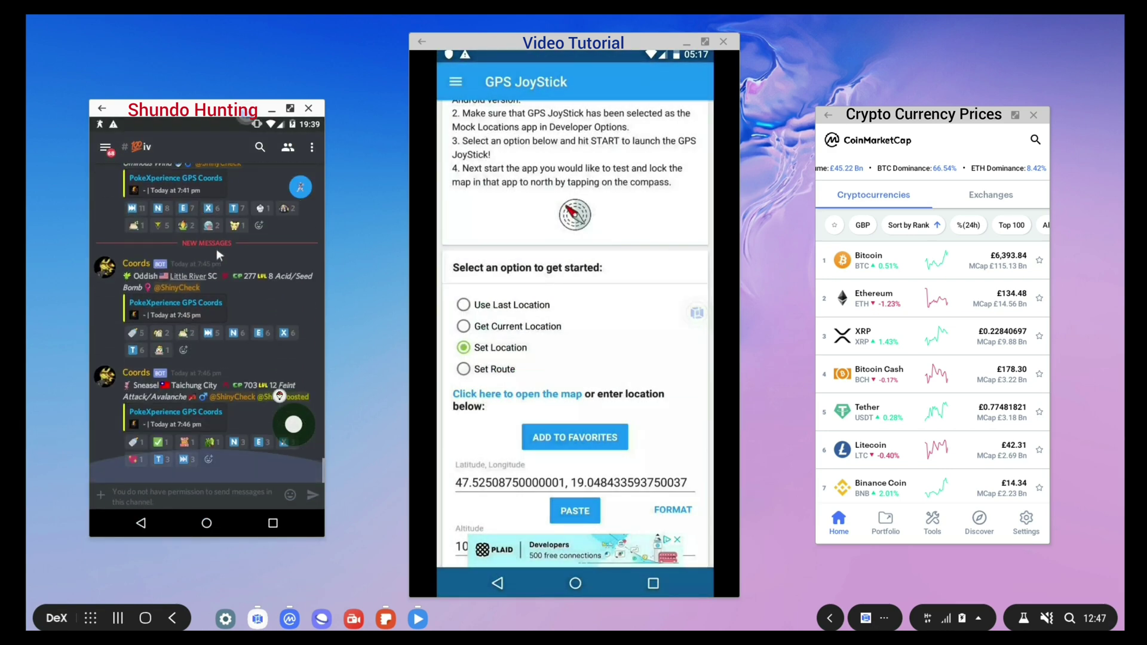
pyautogui.click(167, 412)
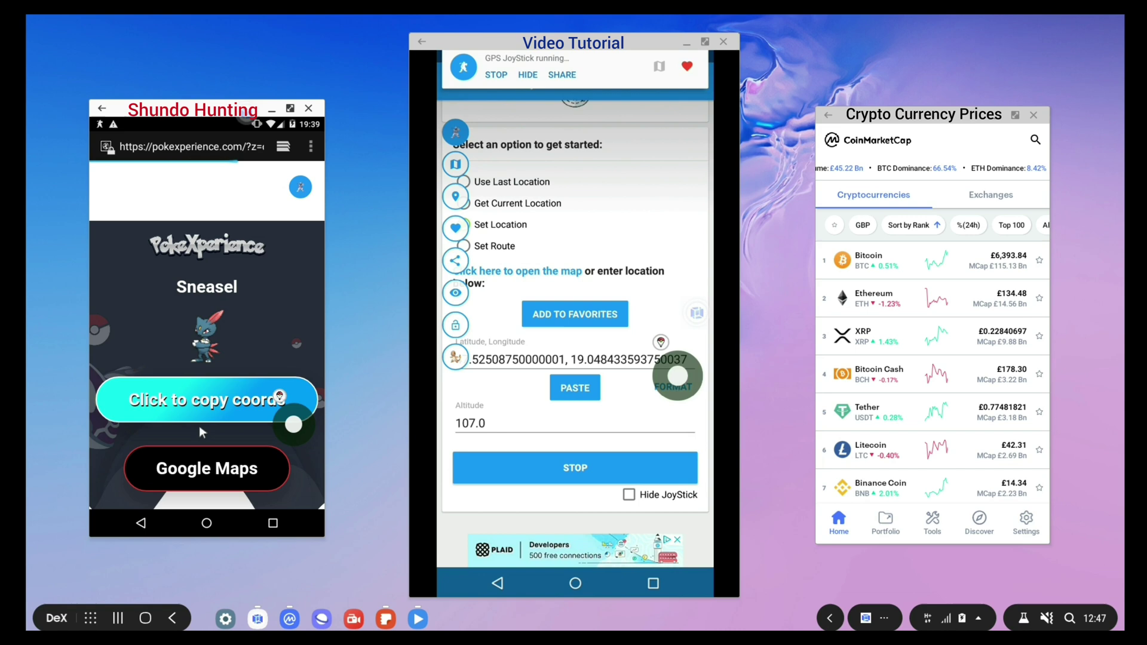
pyautogui.click(273, 524)
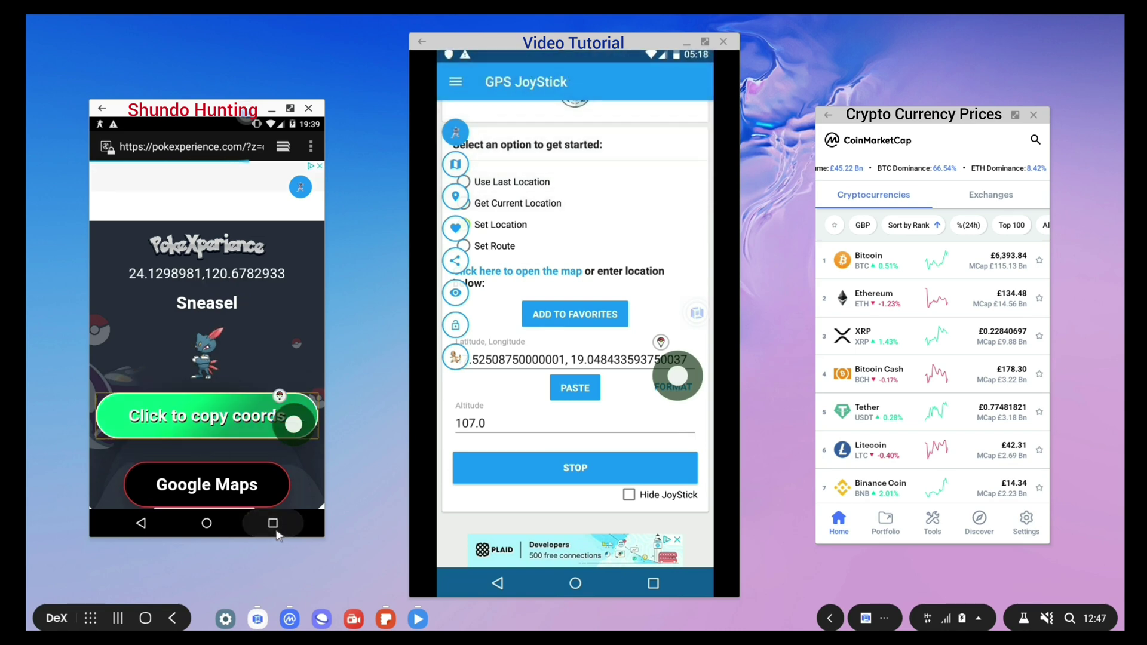
pyautogui.moveTo(213, 243); pyautogui.dragTo(349, 235)
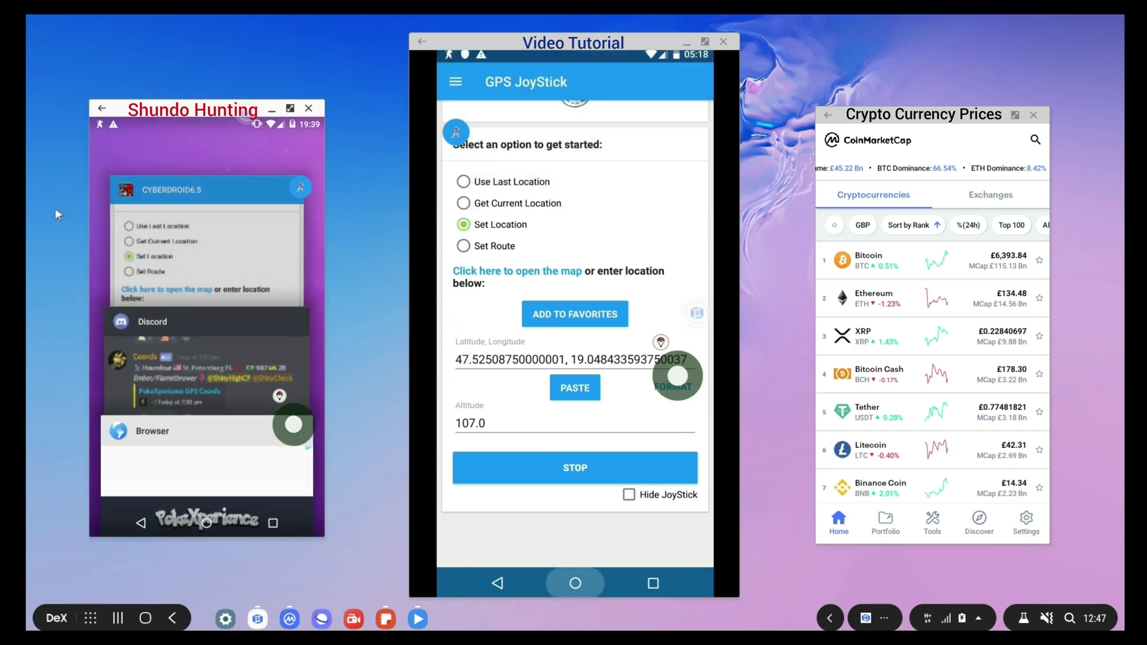
# - Restart GPS JoyStick spoofing at Sneasel's coordinates and relaunch Pokémon GO
pyautogui.click(242, 234)
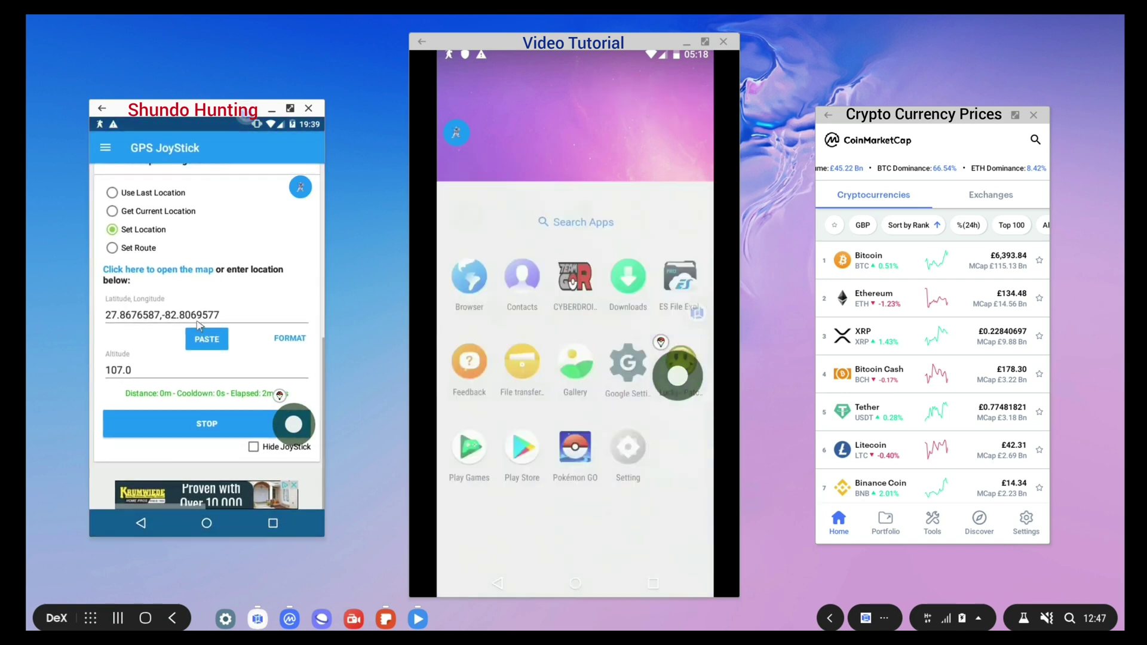
pyautogui.click(203, 429)
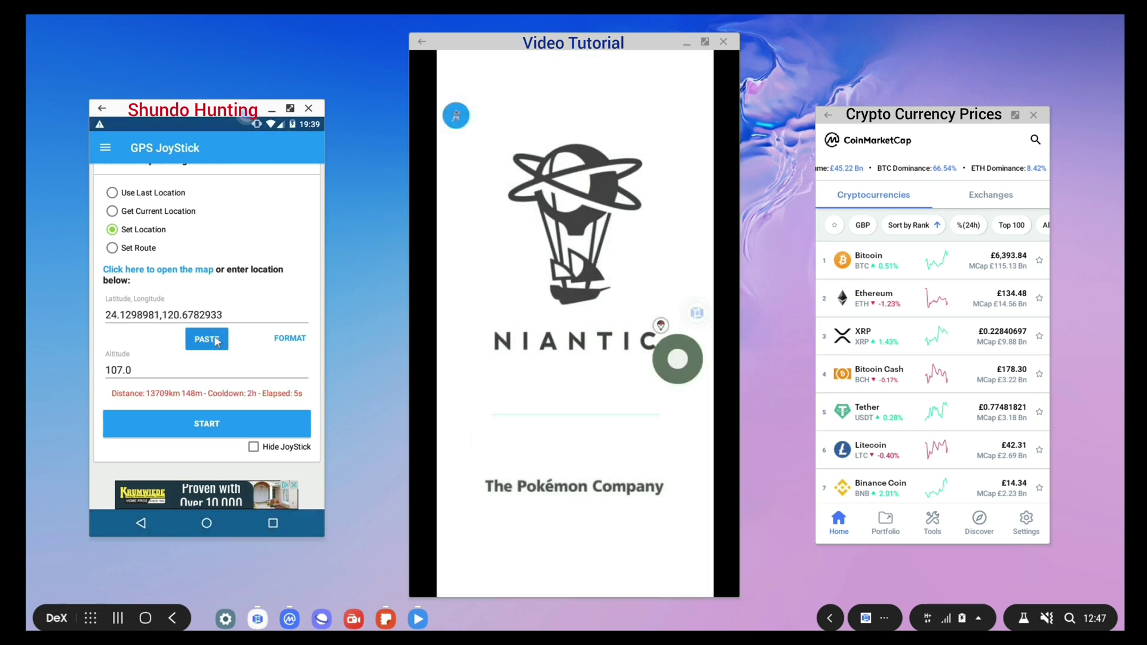
pyautogui.click(205, 422)
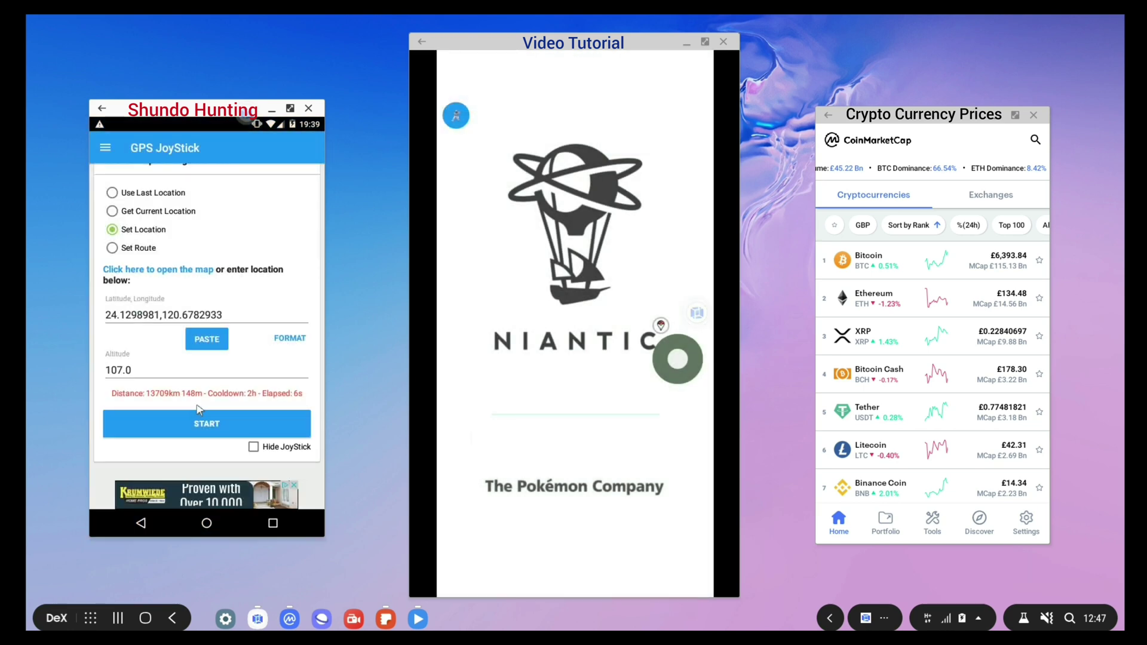
pyautogui.click(205, 523)
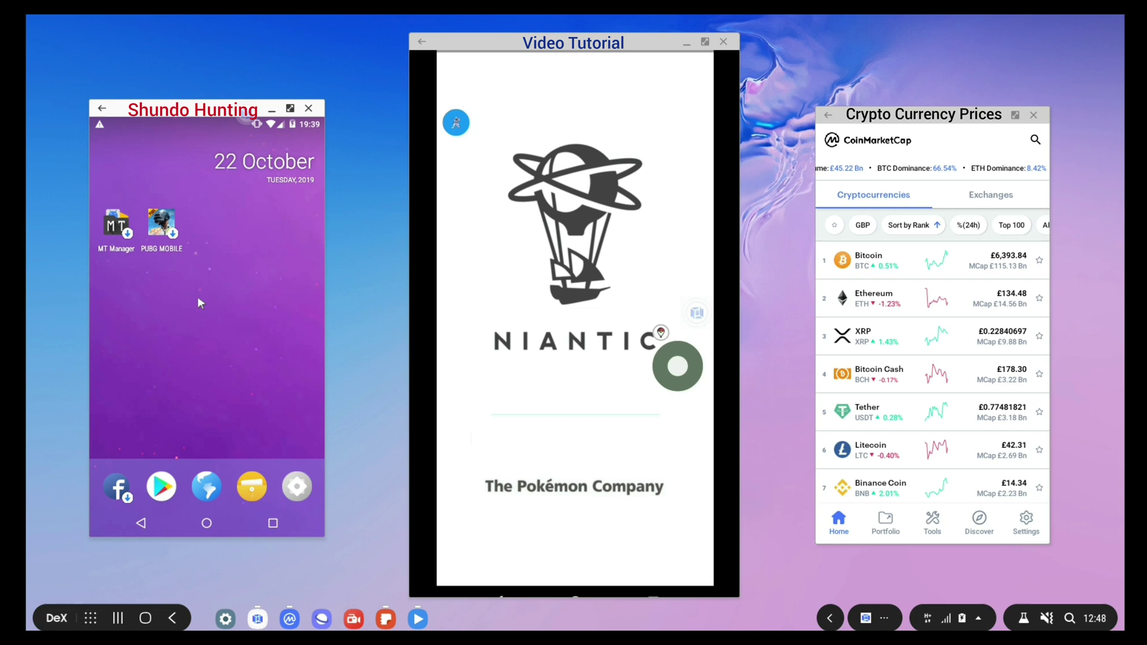
pyautogui.click(252, 324)
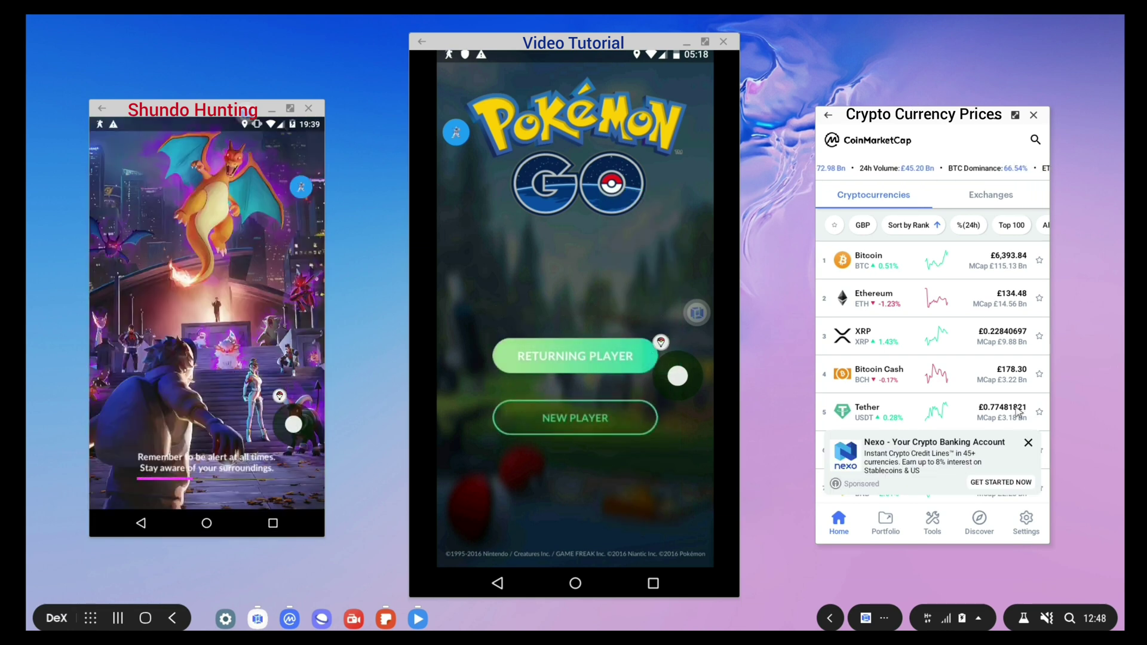
# - Close the Nexo ad, dismiss Pokémon GO's 'Be courteous' notice, and rotate the map toward nearby gyms
pyautogui.click(1027, 443)
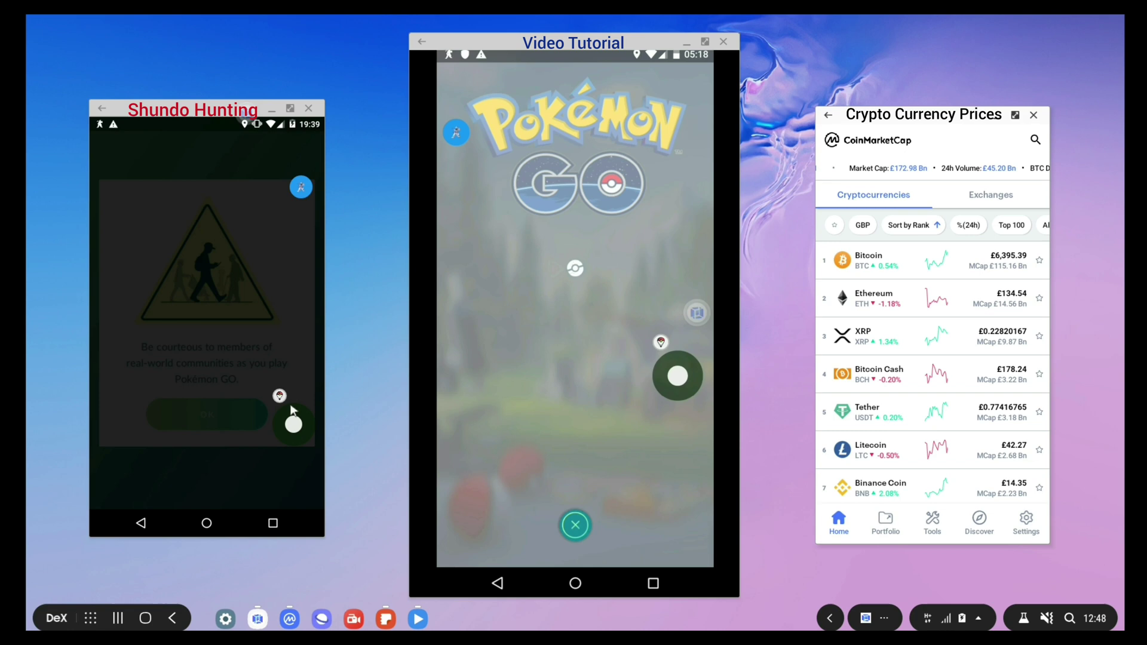
pyautogui.click(227, 425)
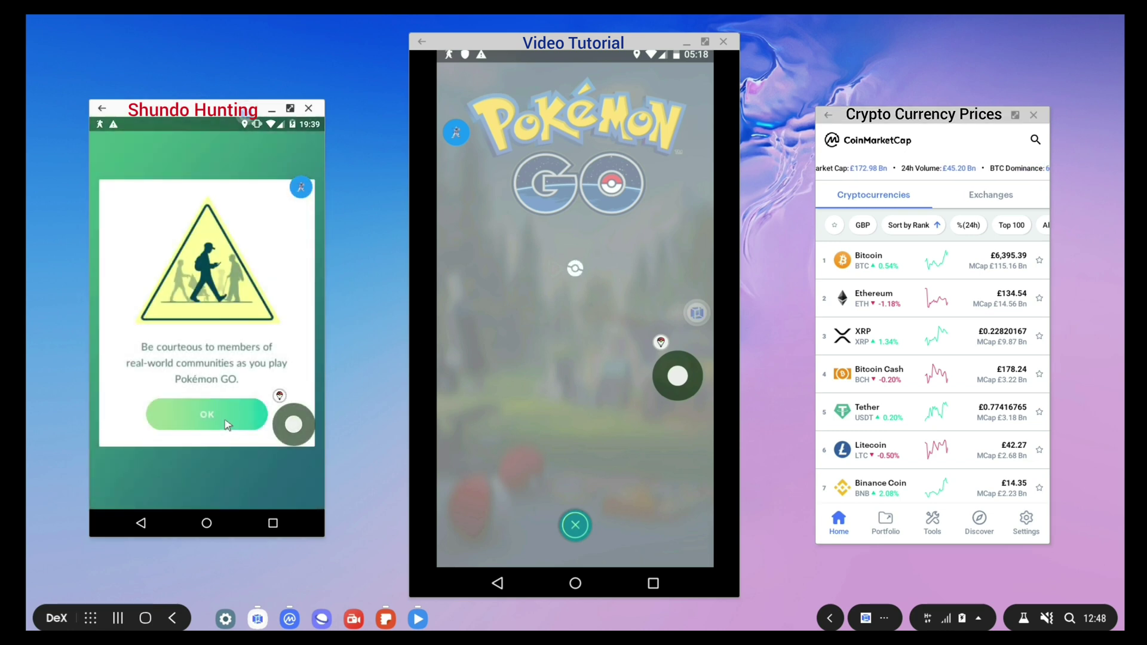
pyautogui.click(227, 416)
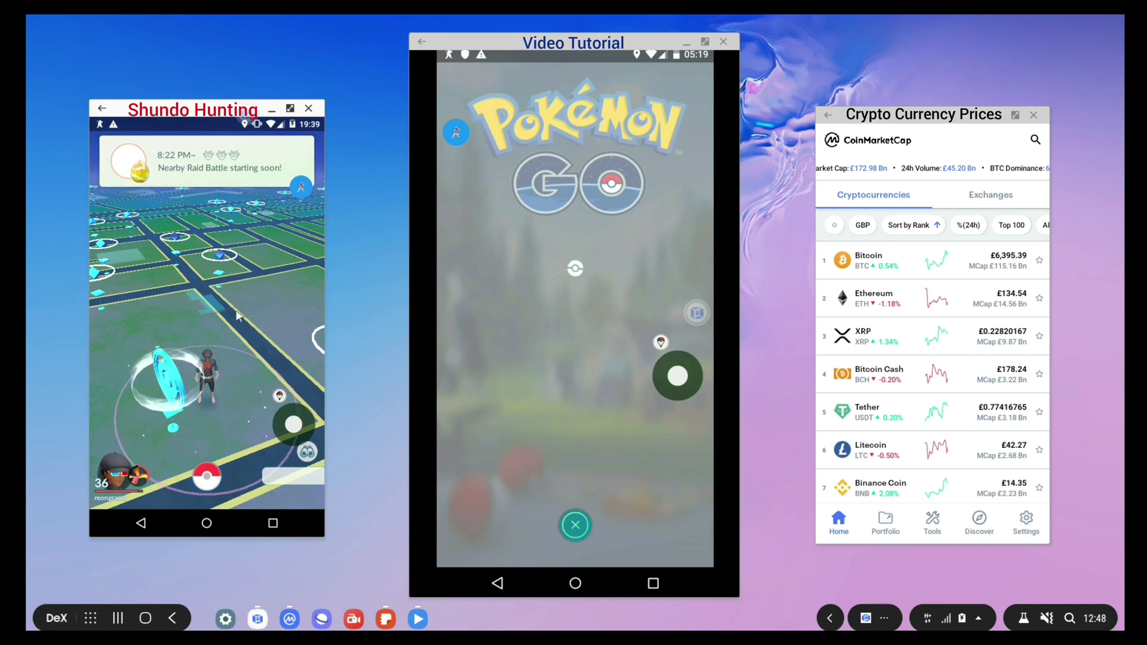
pyautogui.moveTo(238, 314); pyautogui.dragTo(219, 417)
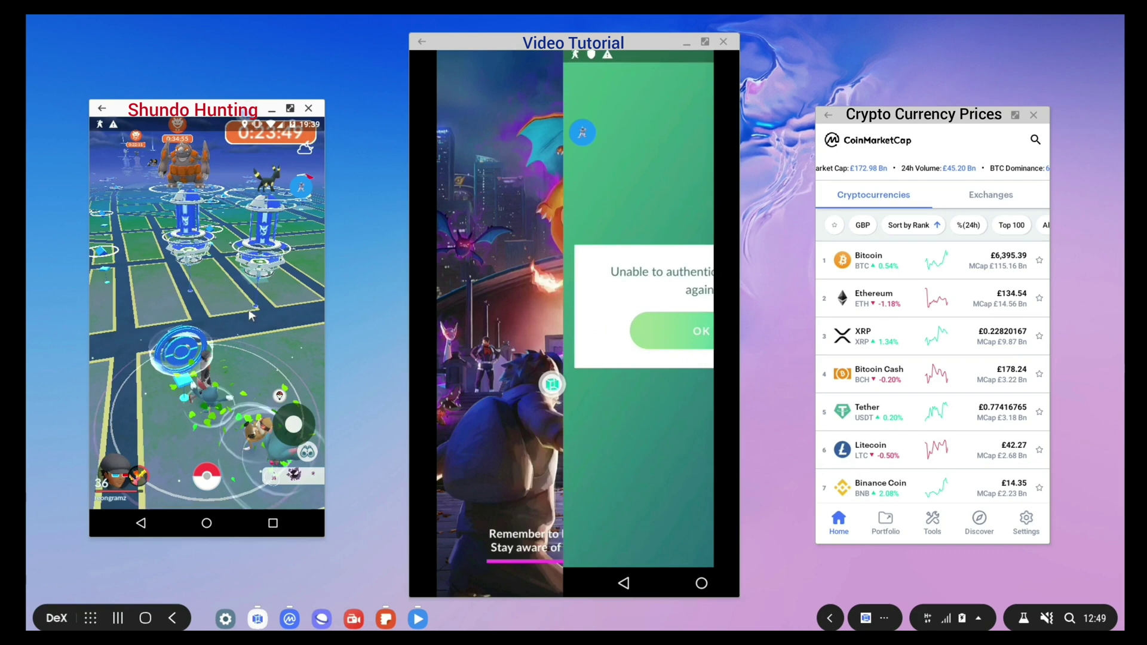
# - Encounter the wild Sneasel, Patrat and Misdreavus in turn, running away from each
pyautogui.click(196, 380)
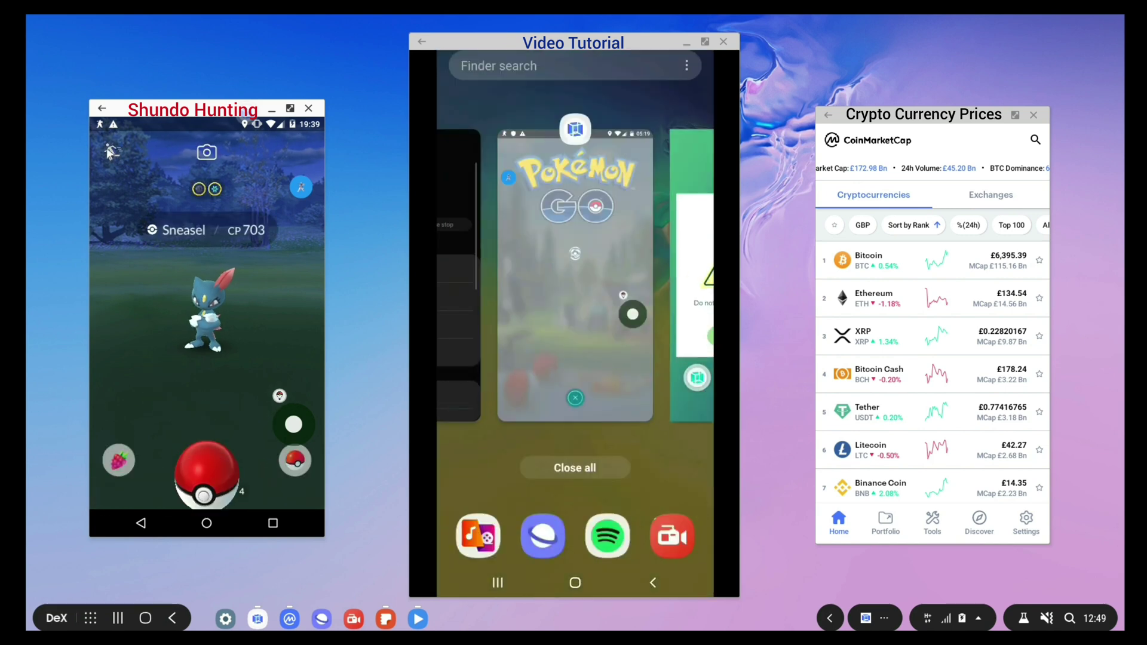
pyautogui.click(111, 151)
pyautogui.click(163, 385)
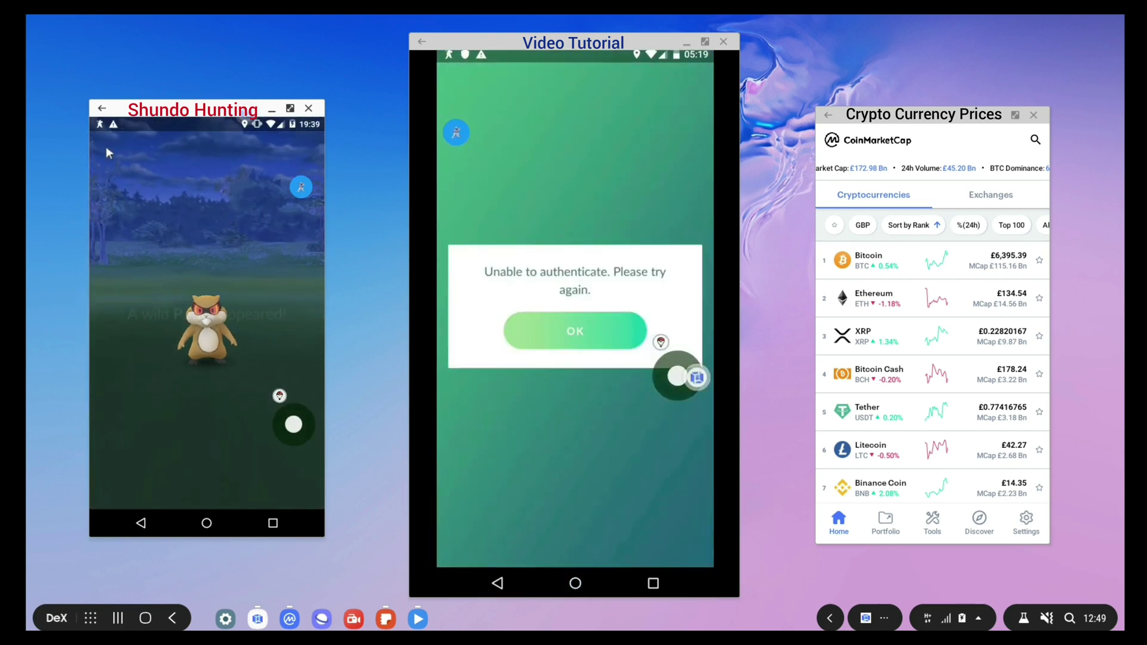
pyautogui.click(112, 151)
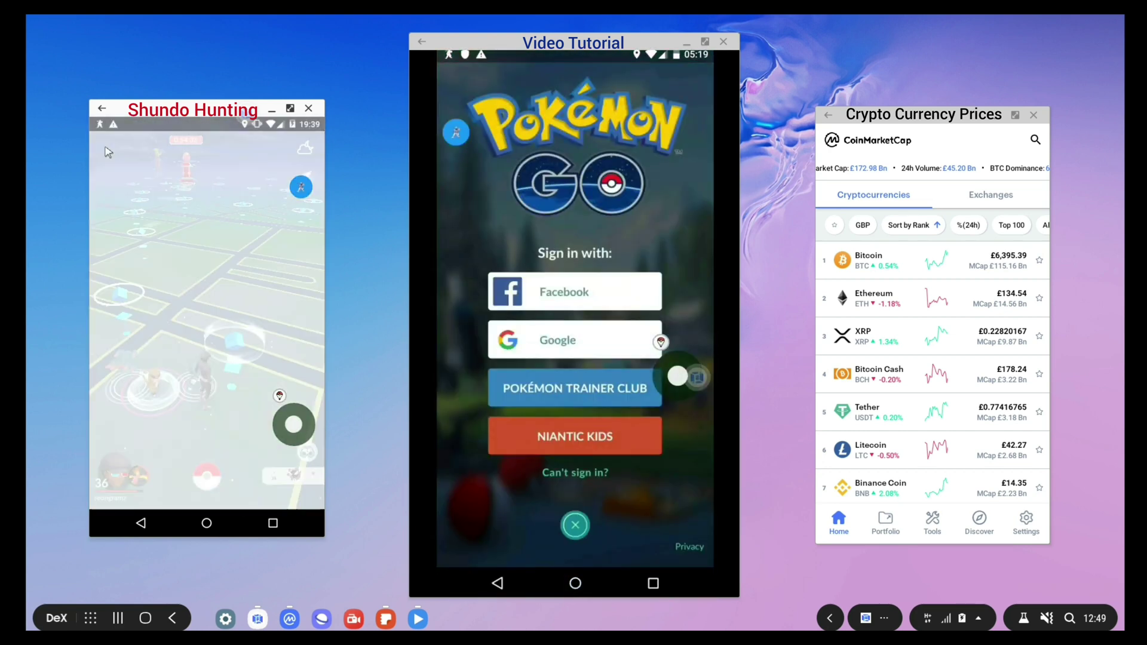
pyautogui.click(115, 309)
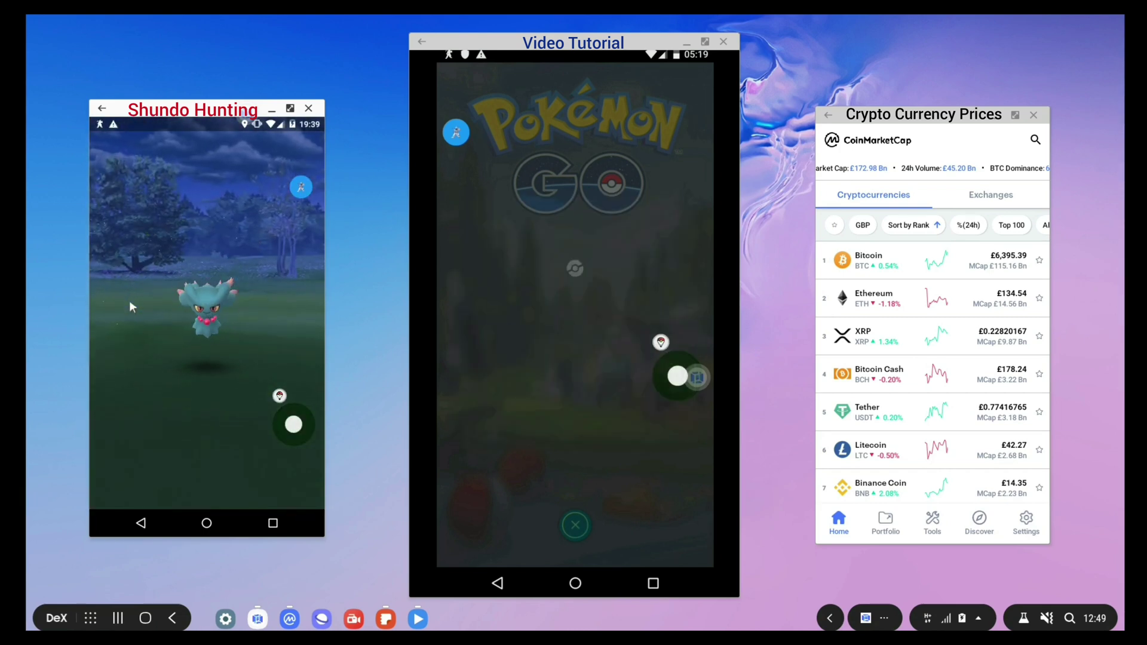
pyautogui.click(112, 151)
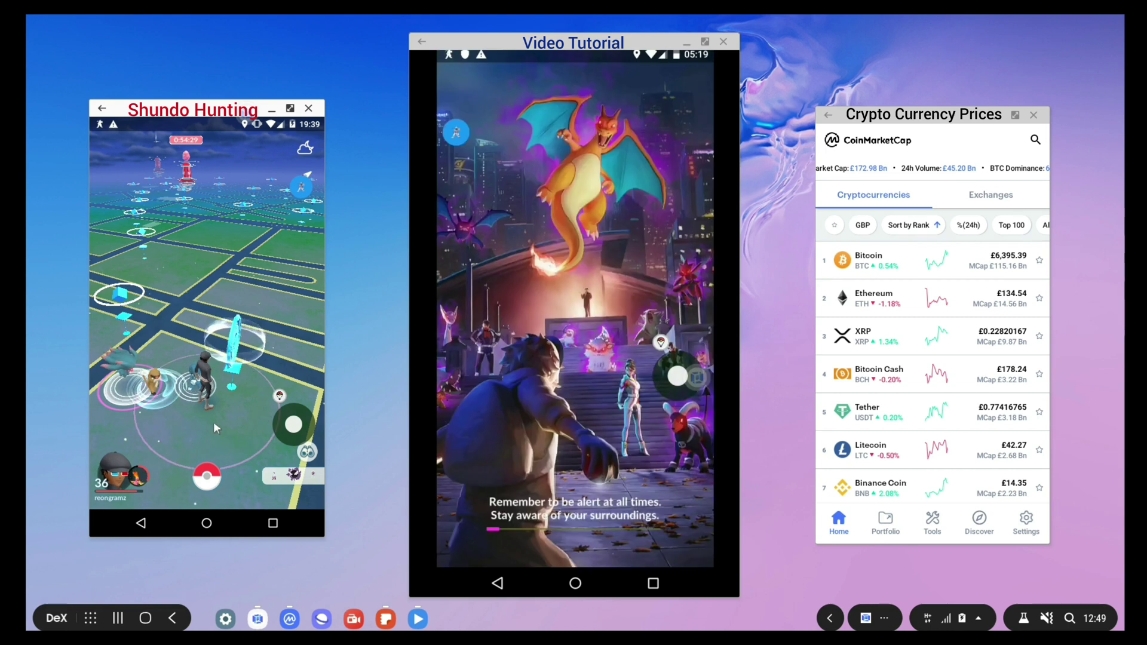
# - Close Pokémon GO from Recents and switch to Discord's coordinates channel
pyautogui.click(275, 524)
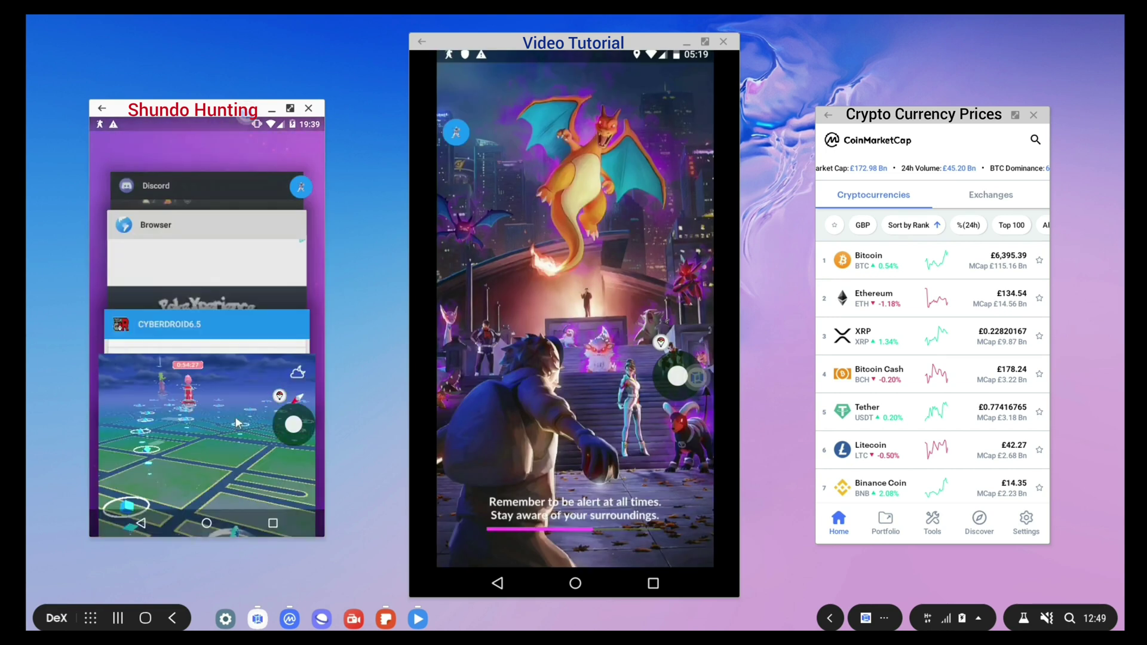
pyautogui.moveTo(148, 451); pyautogui.dragTo(341, 467)
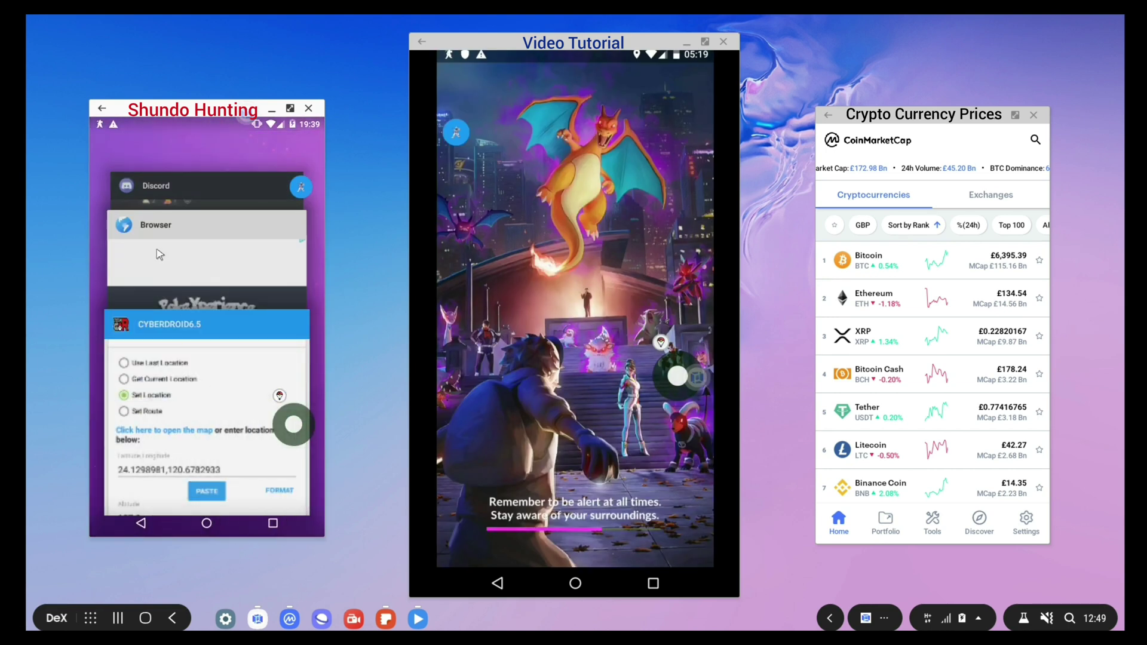
pyautogui.click(159, 188)
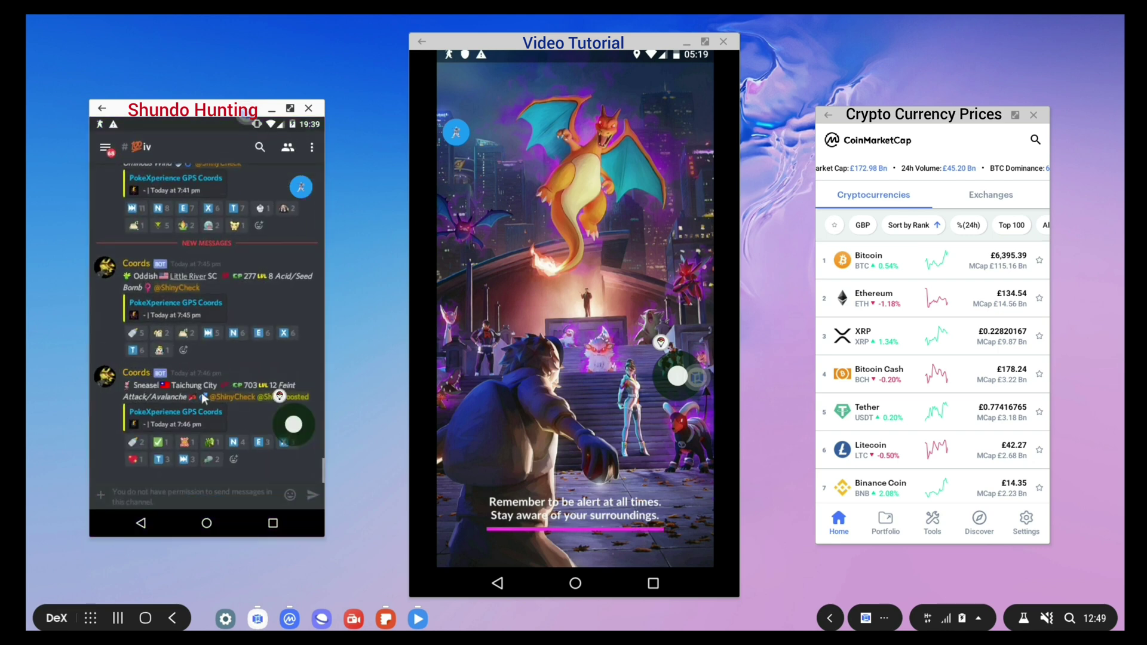
pyautogui.scroll(-3, 233, 358)
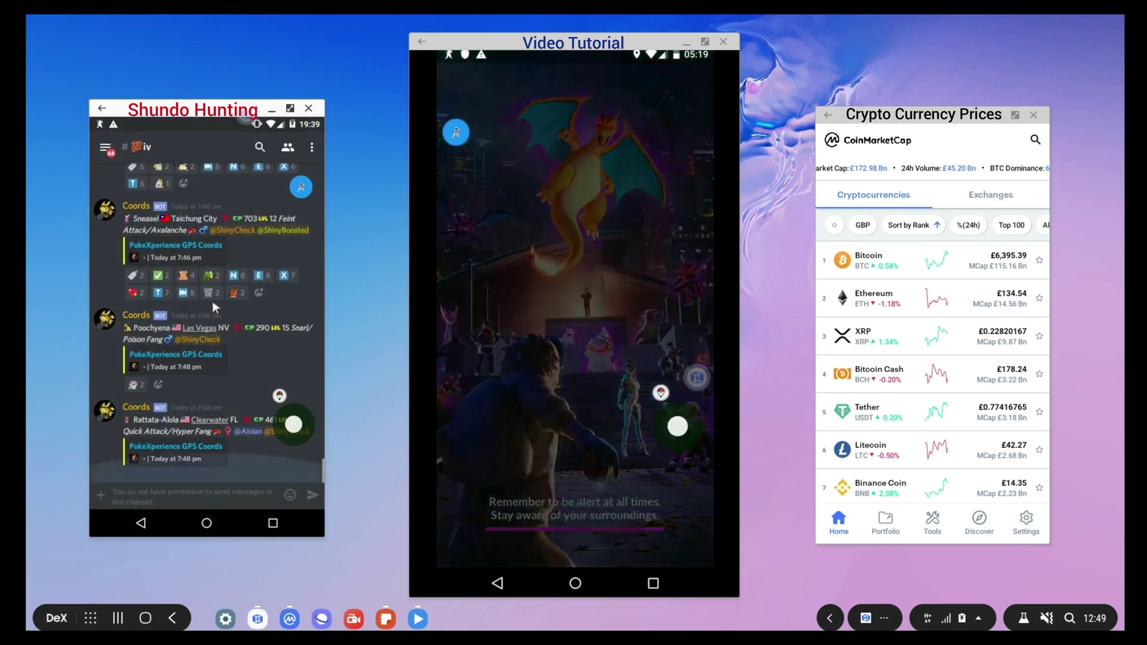
pyautogui.scroll(3, 214, 386)
pyautogui.scroll(3, 191, 395)
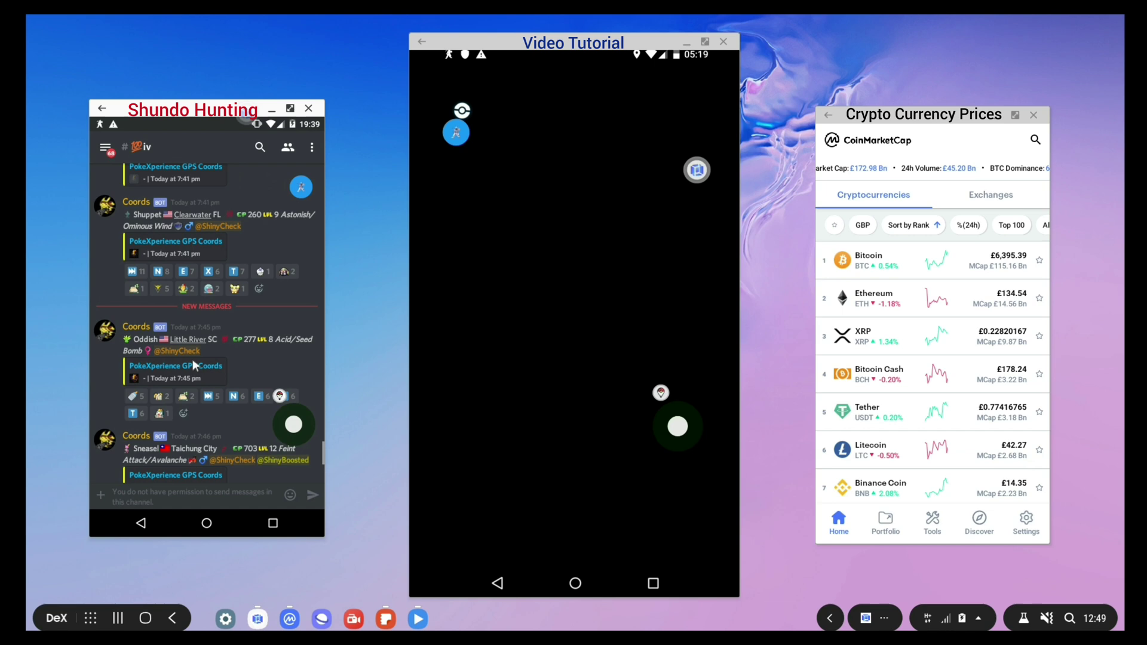
pyautogui.scroll(3, 191, 395)
pyautogui.scroll(2, 196, 350)
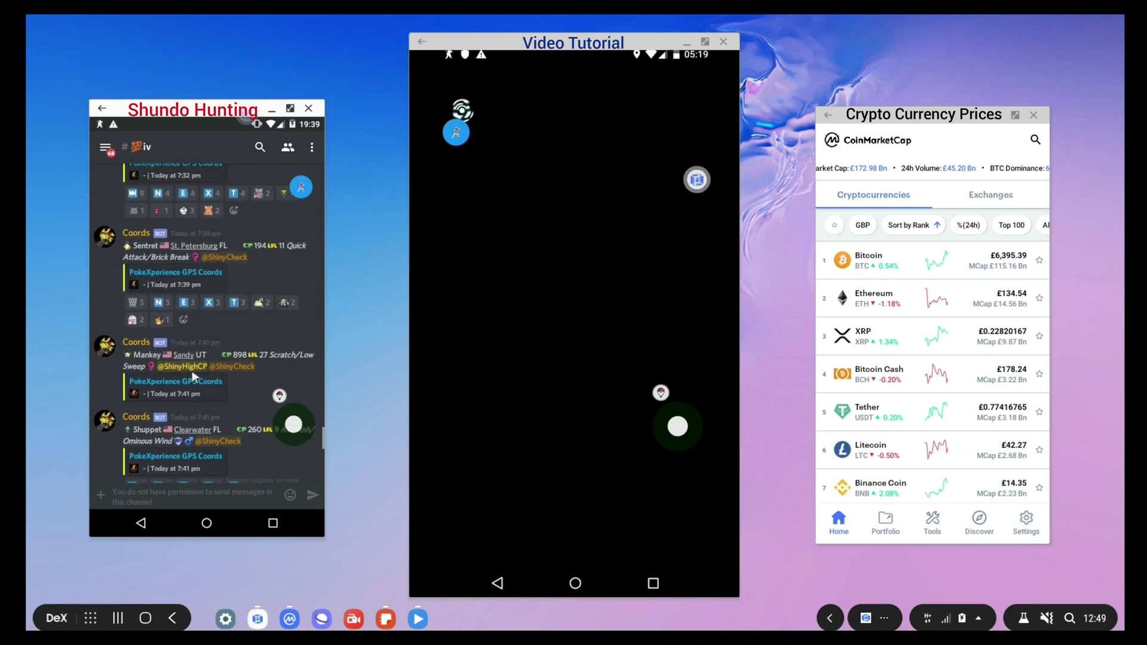
# - Copy Mankey's coordinates 40.5884761,-111.8284791 from the PokeXperience GPS Coords page and return home
pyautogui.click(160, 383)
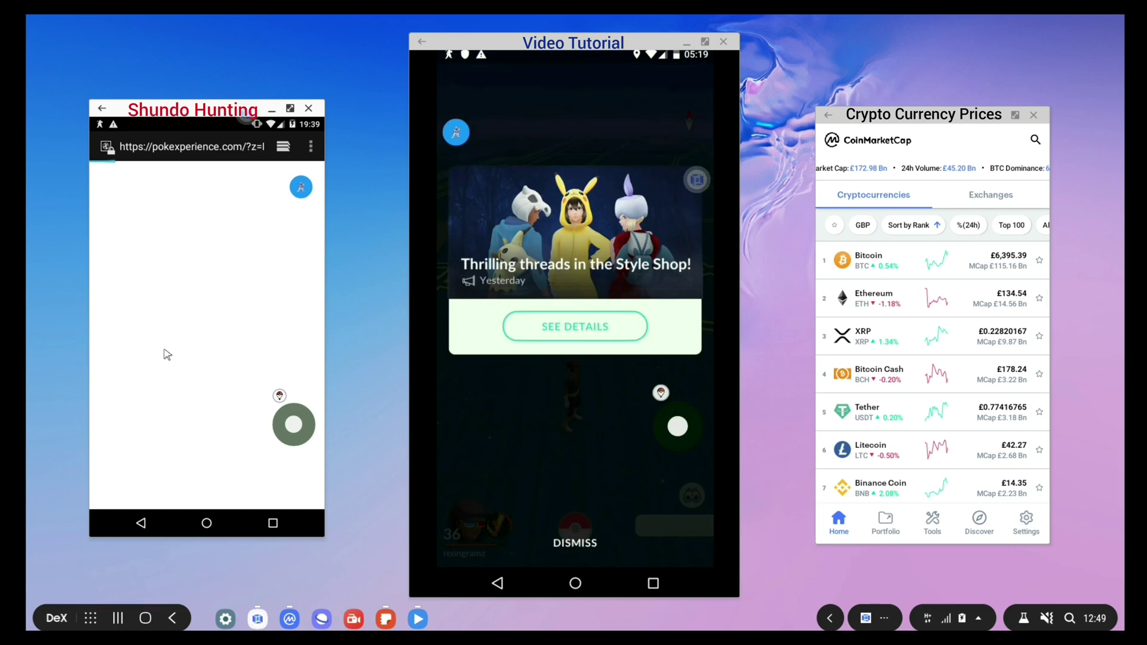
pyautogui.click(174, 388)
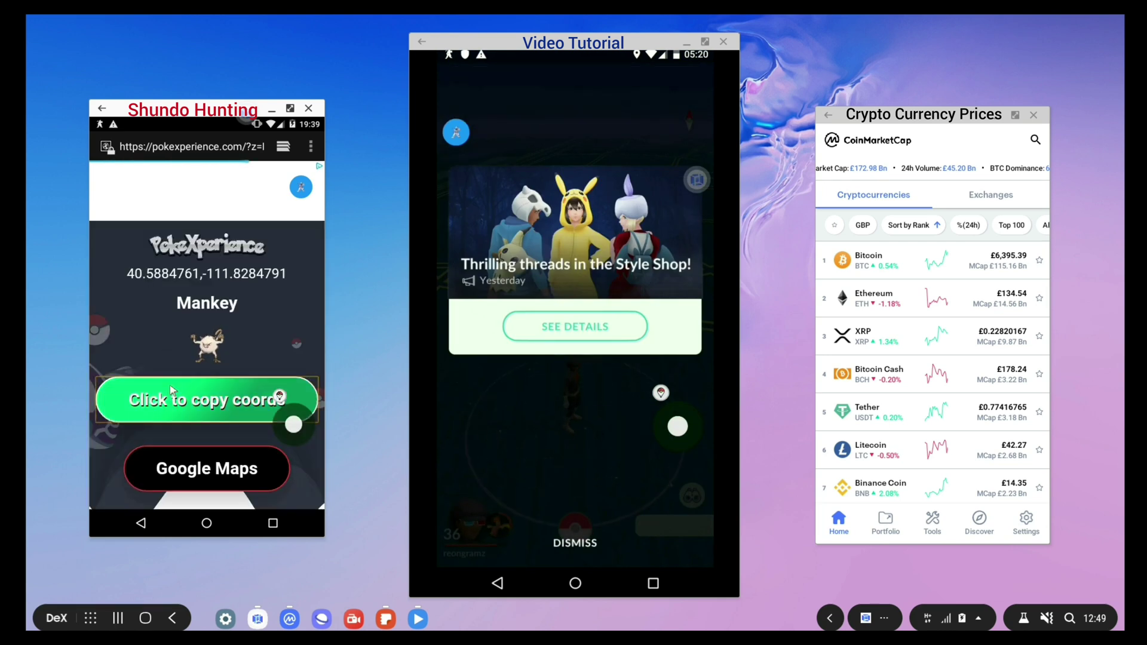
pyautogui.click(207, 524)
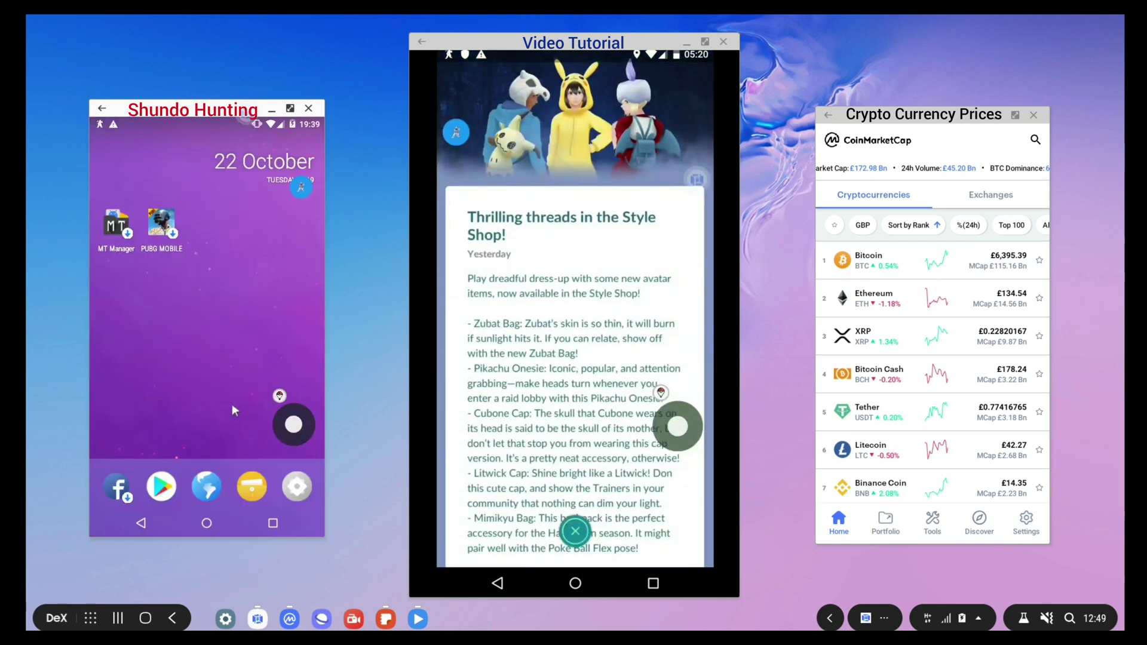
# - Open the all-apps drawer from the VMOS home screen
pyautogui.click(232, 403)
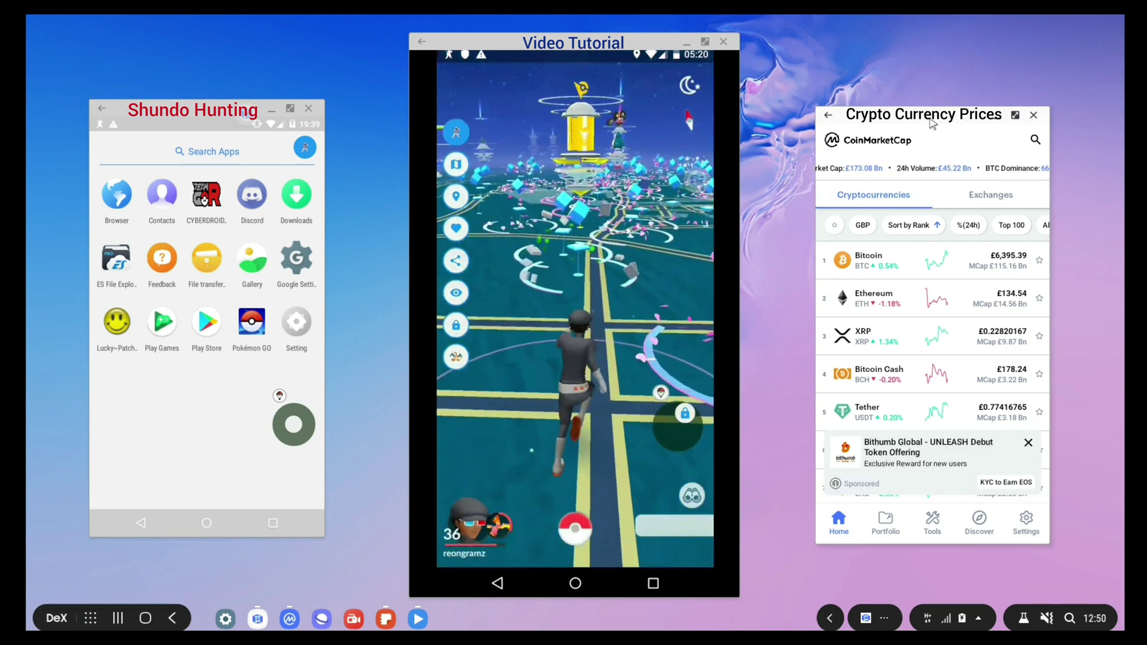
pyautogui.click(1028, 444)
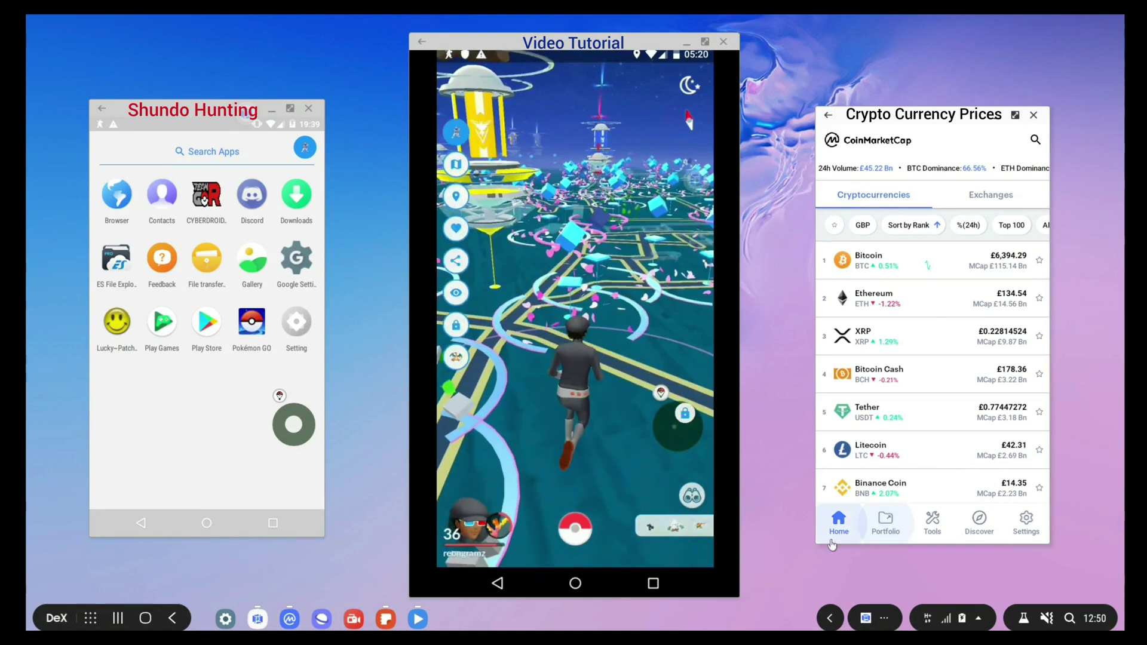